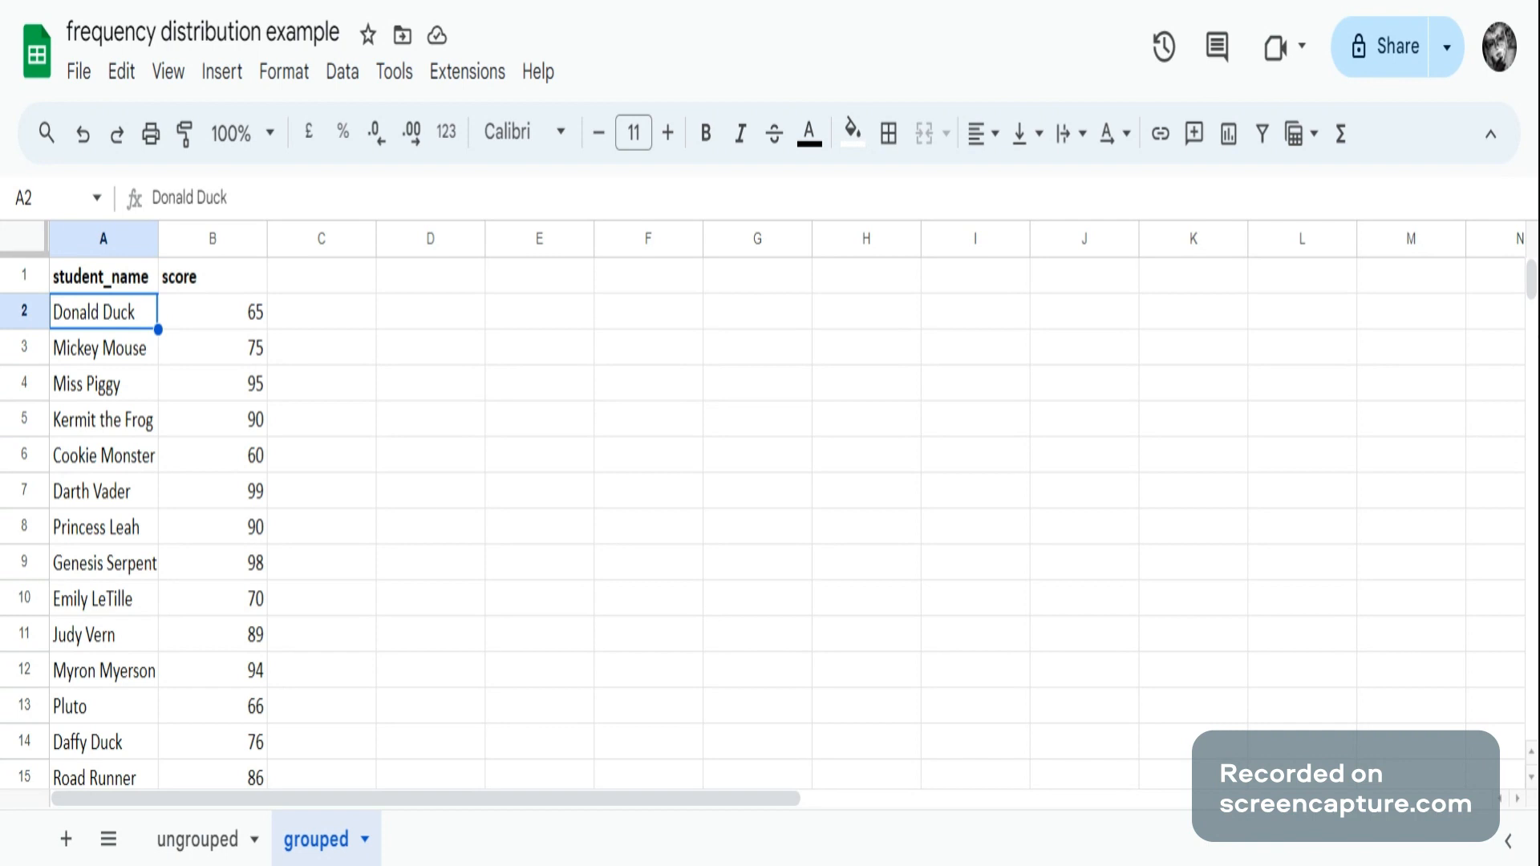
# Create a pivot table from grouped!A1:B22 on the existing sheet at cell C1
pyautogui.click(207, 76)
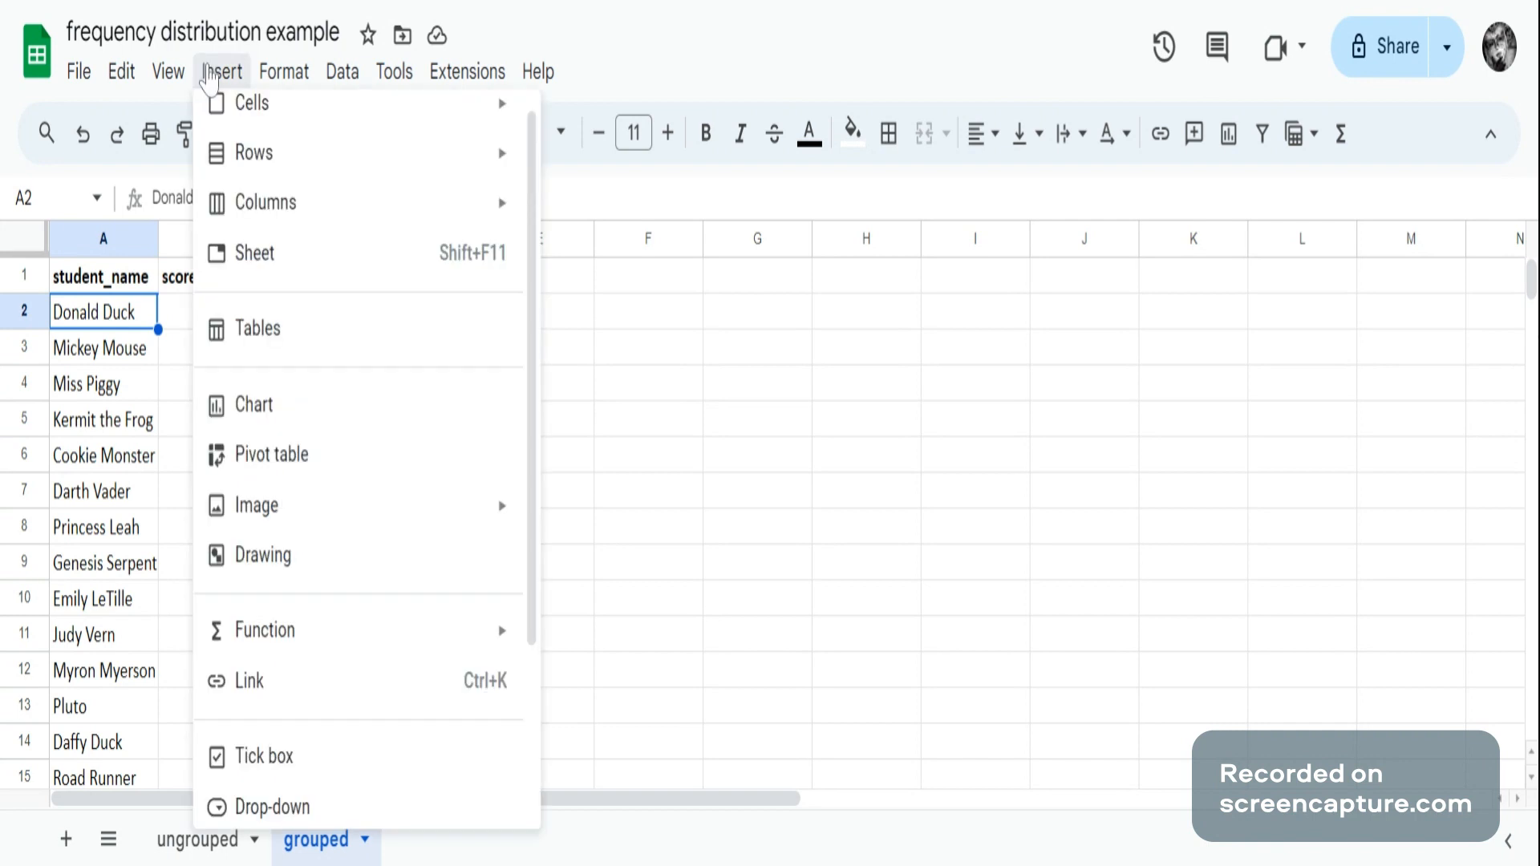
pyautogui.click(263, 480)
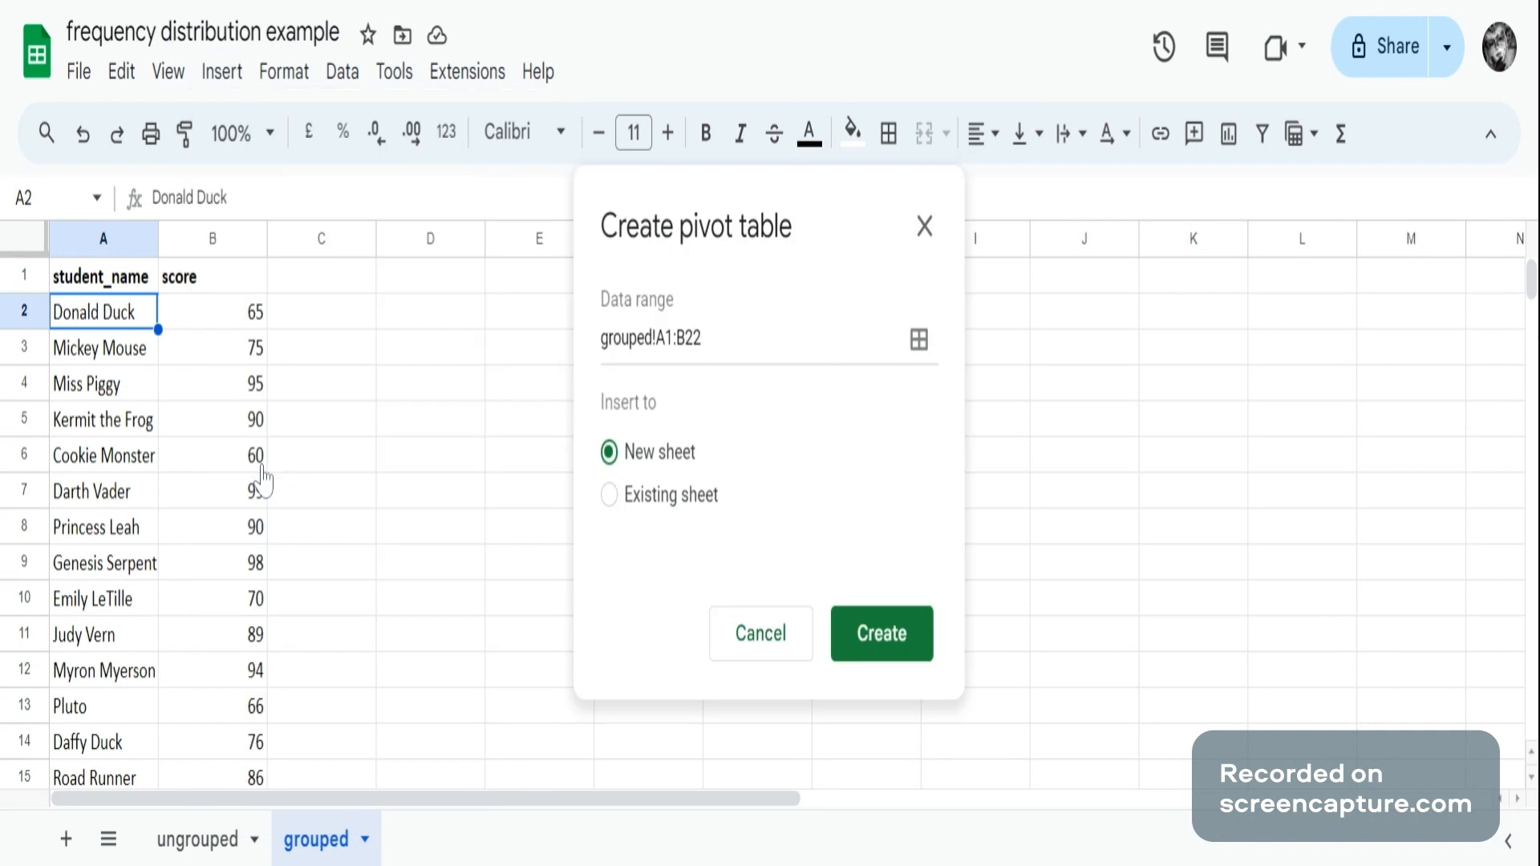
pyautogui.click(609, 495)
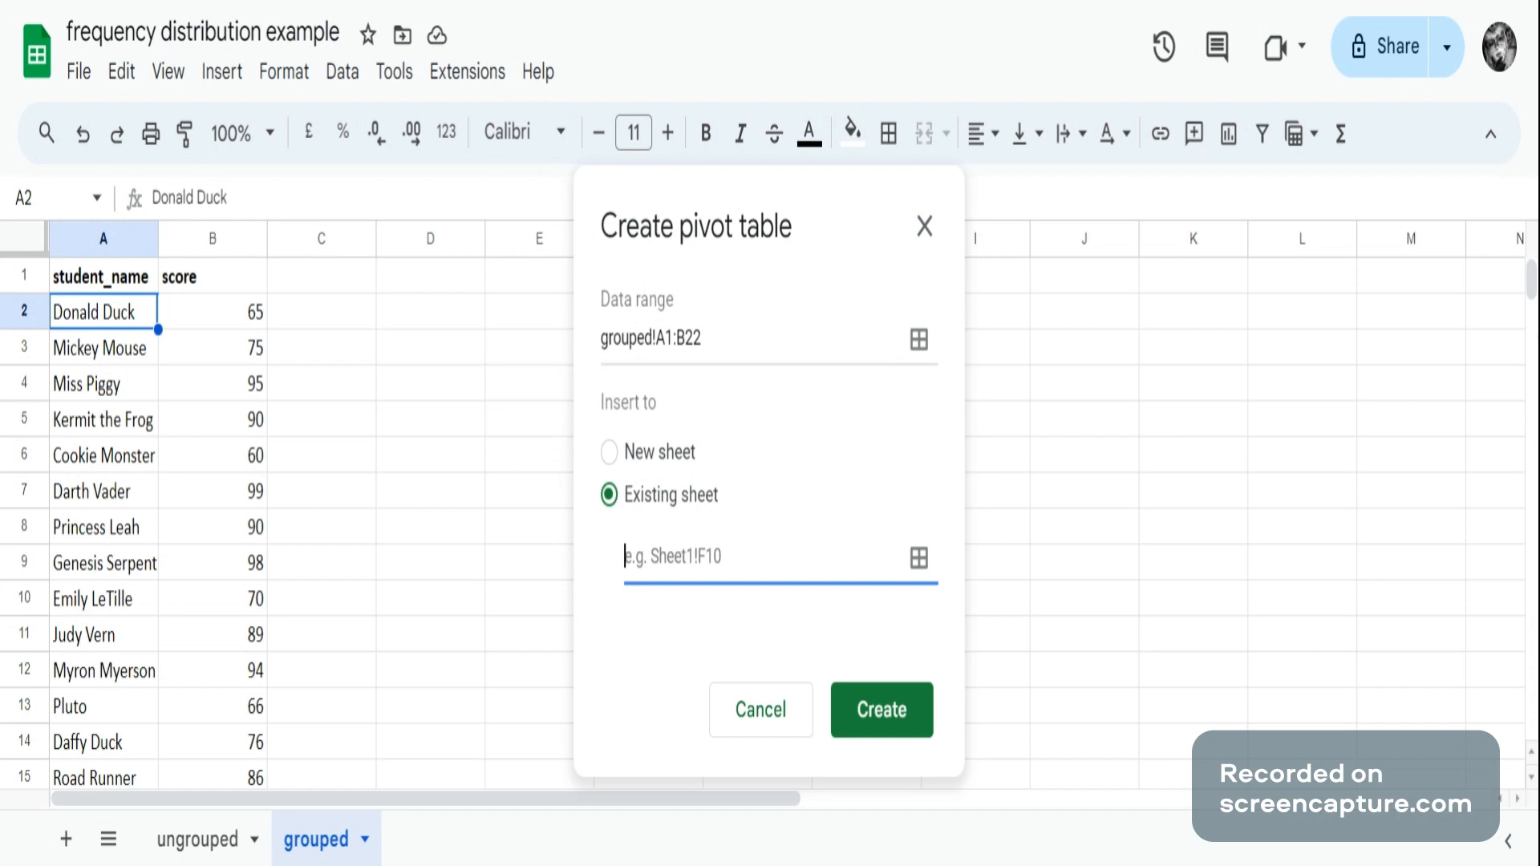
pyautogui.write('d')
pyautogui.write('1')
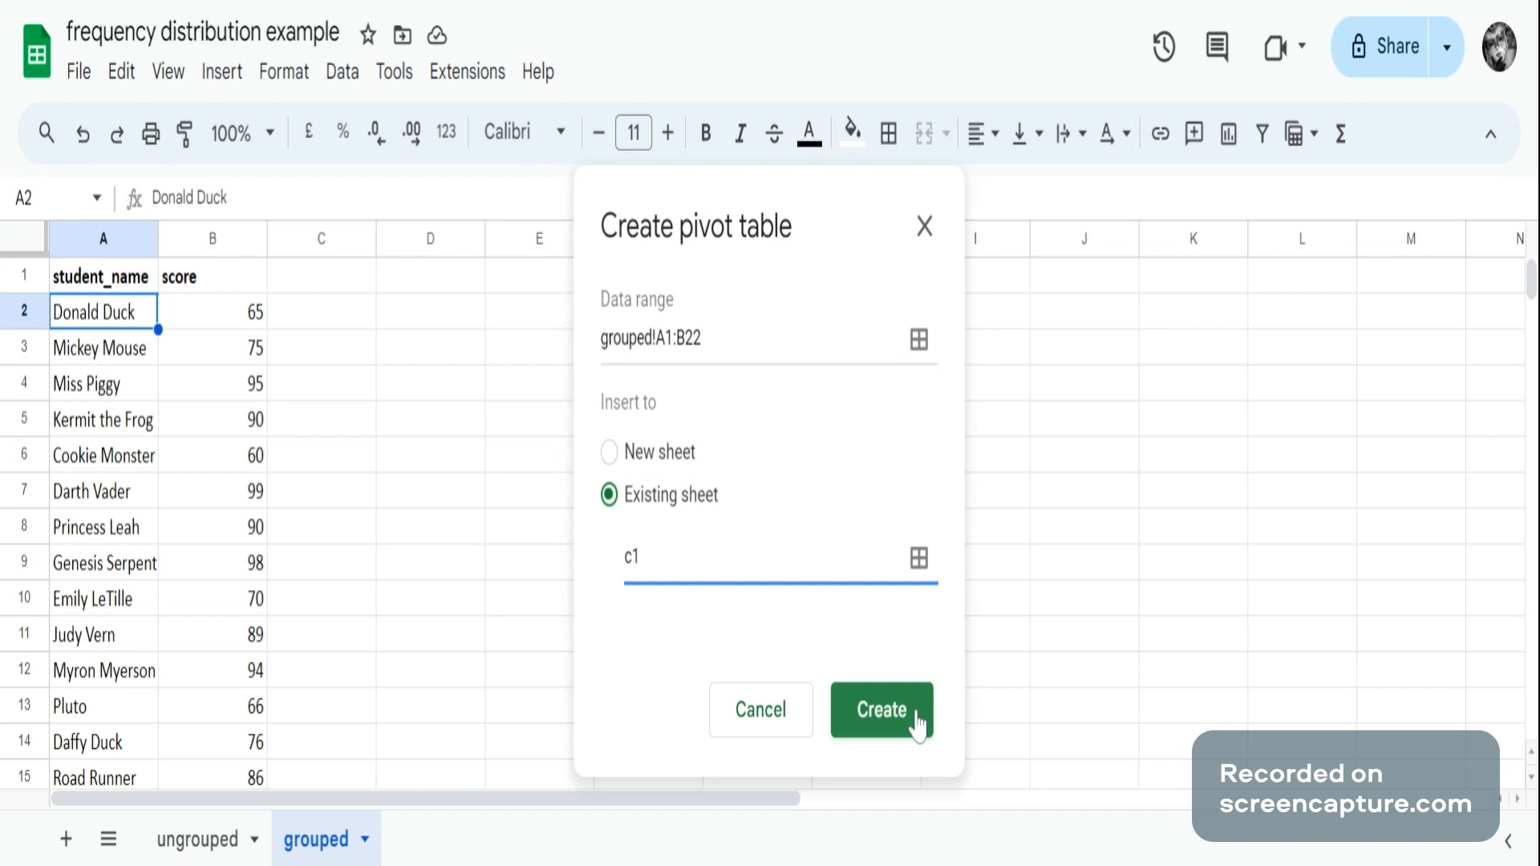
pyautogui.click(882, 710)
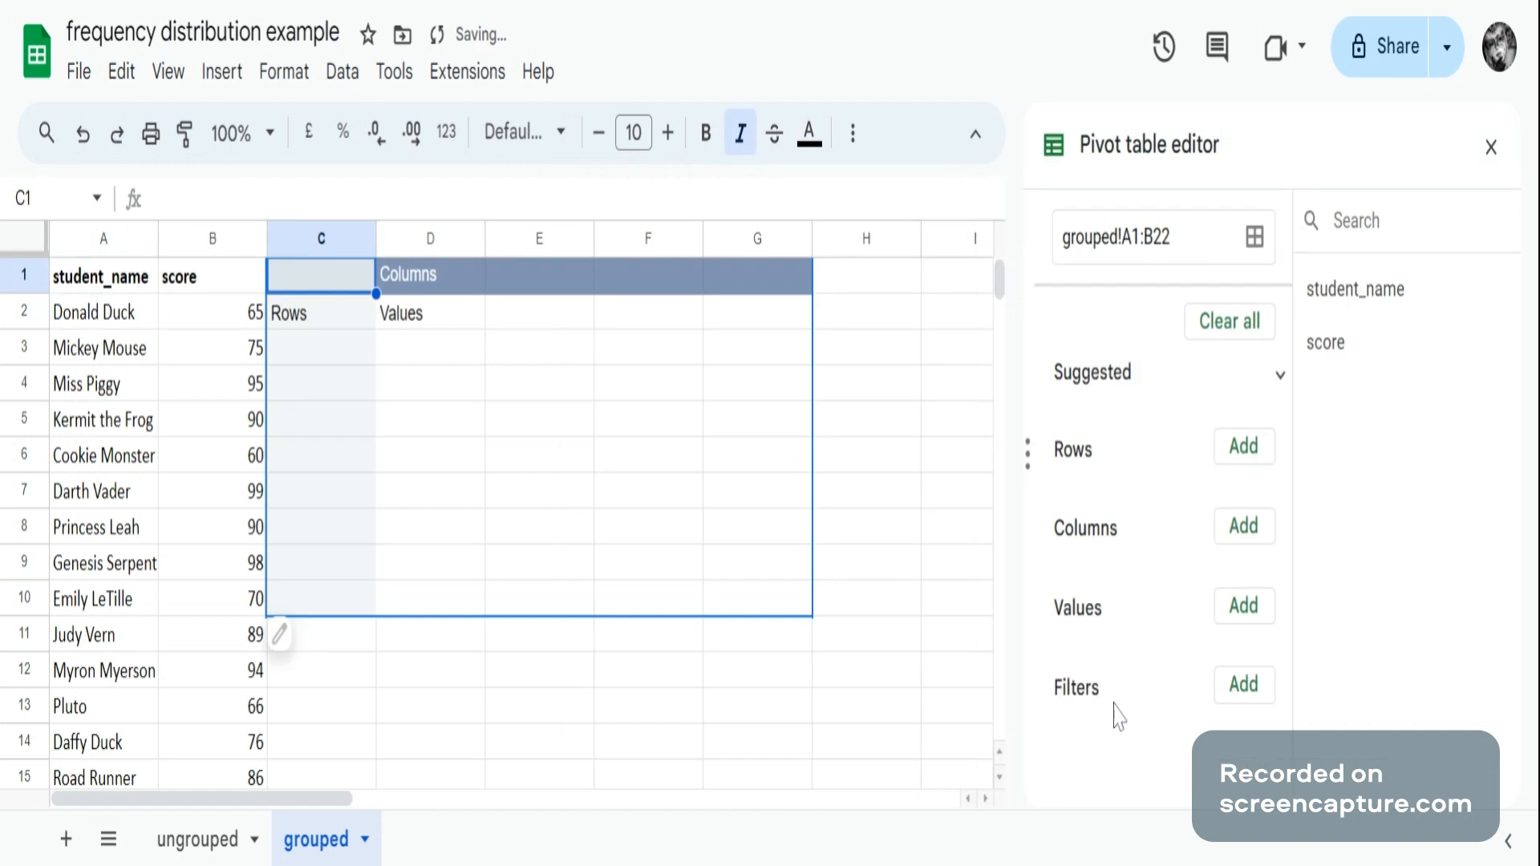
# Add score to the pivot table as the row field and as a value summarised by COUNT
pyautogui.click(1243, 446)
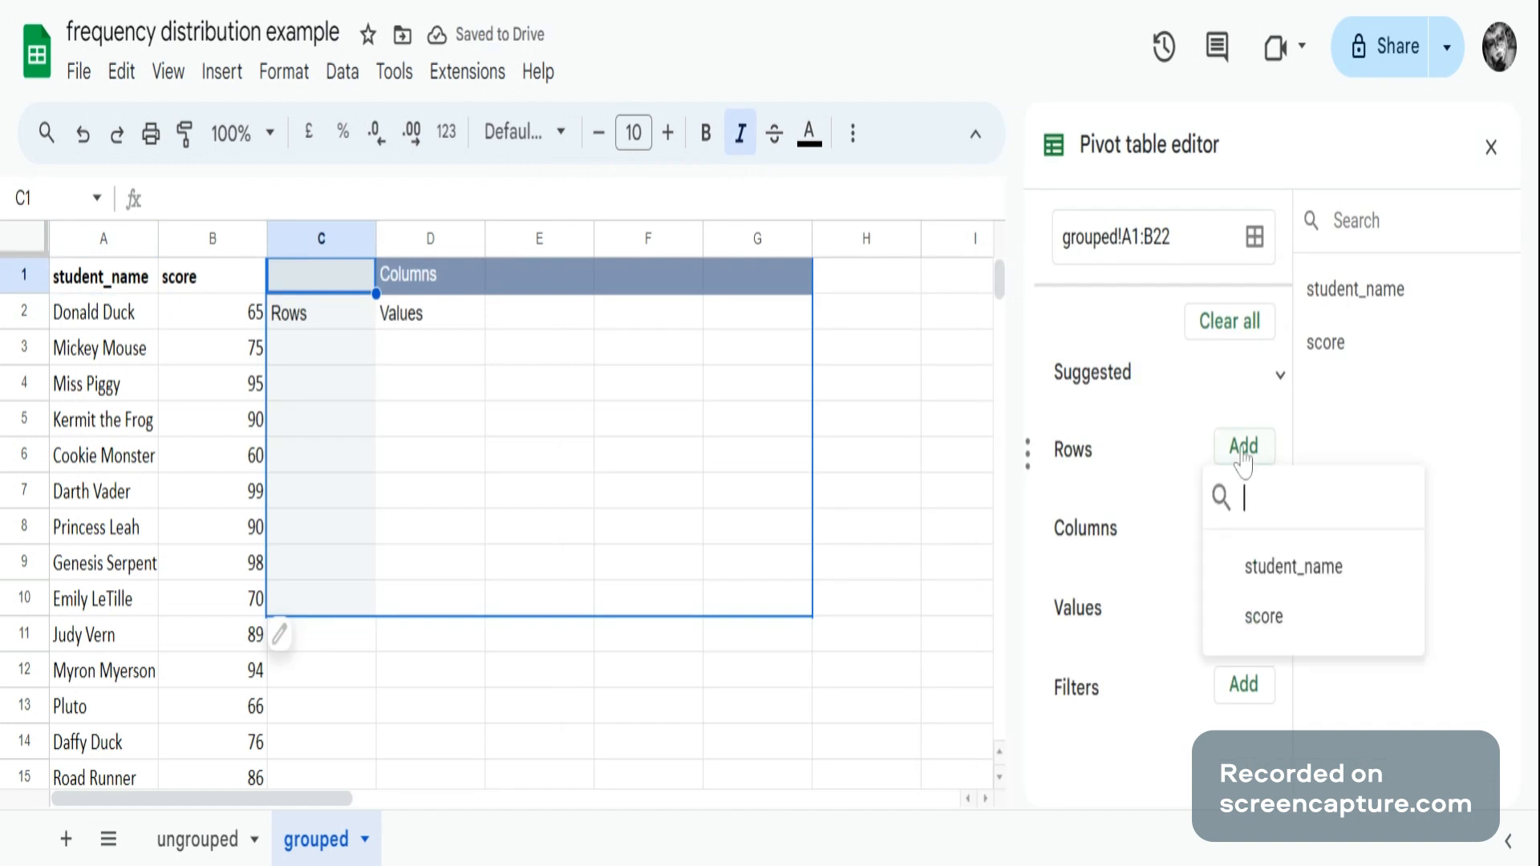
pyautogui.click(1258, 619)
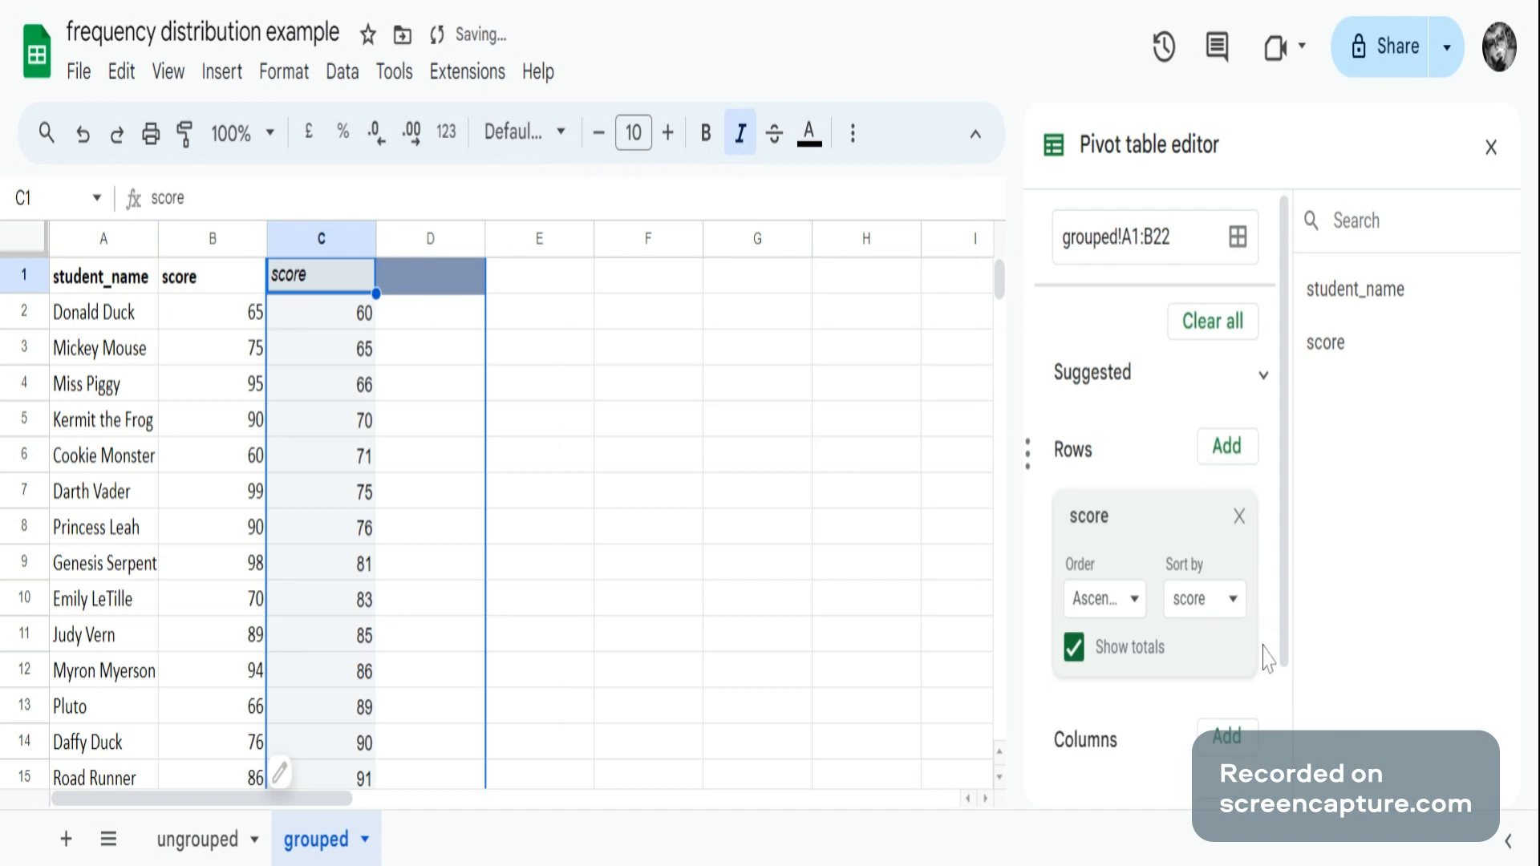
pyautogui.moveTo(1284, 664); pyautogui.dragTo(1286, 730)
pyautogui.click(1227, 674)
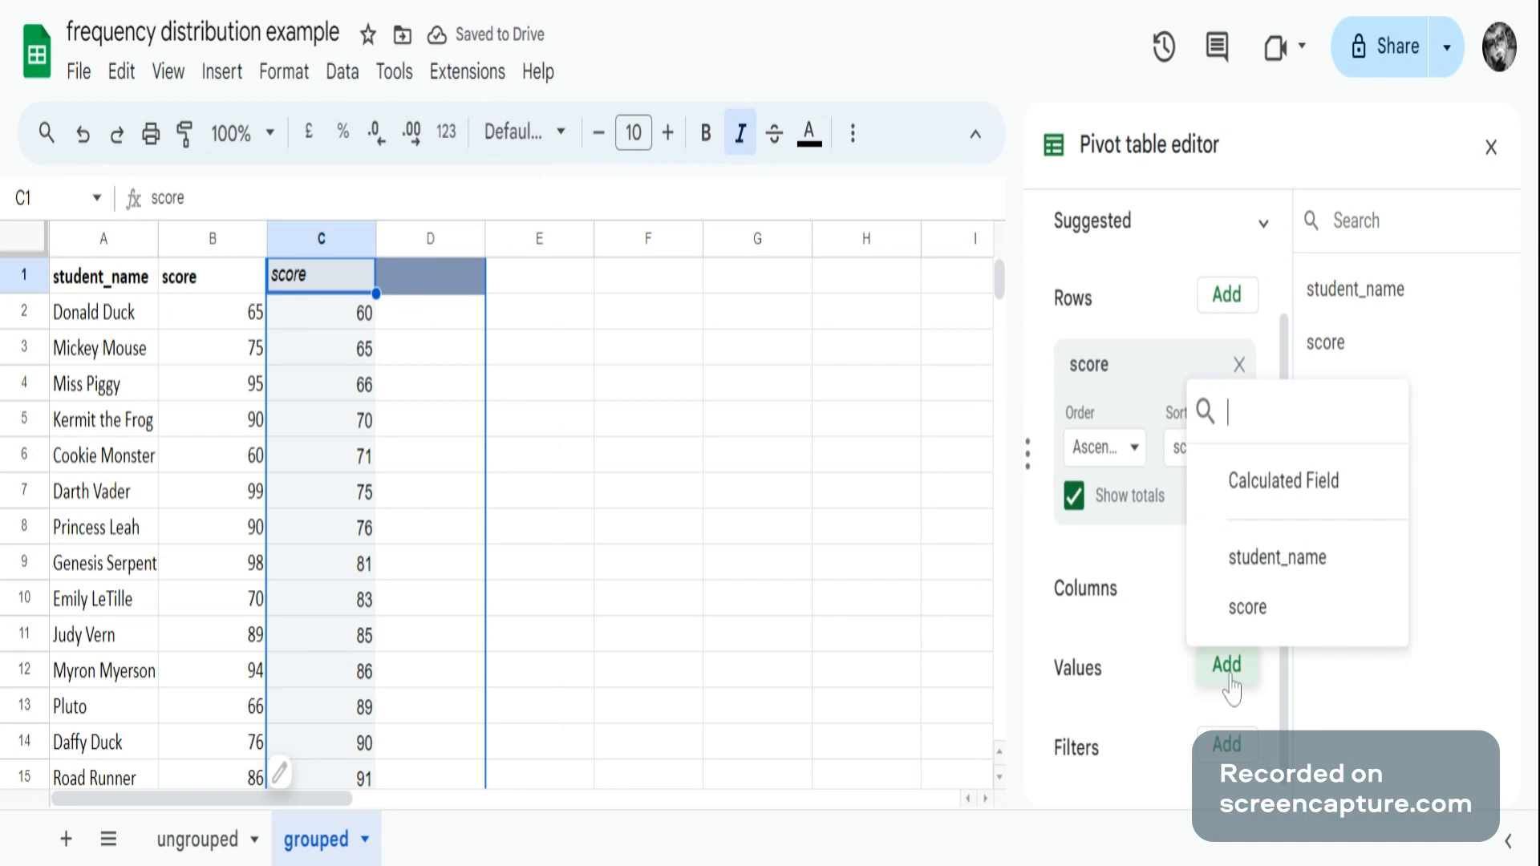
pyautogui.click(1243, 609)
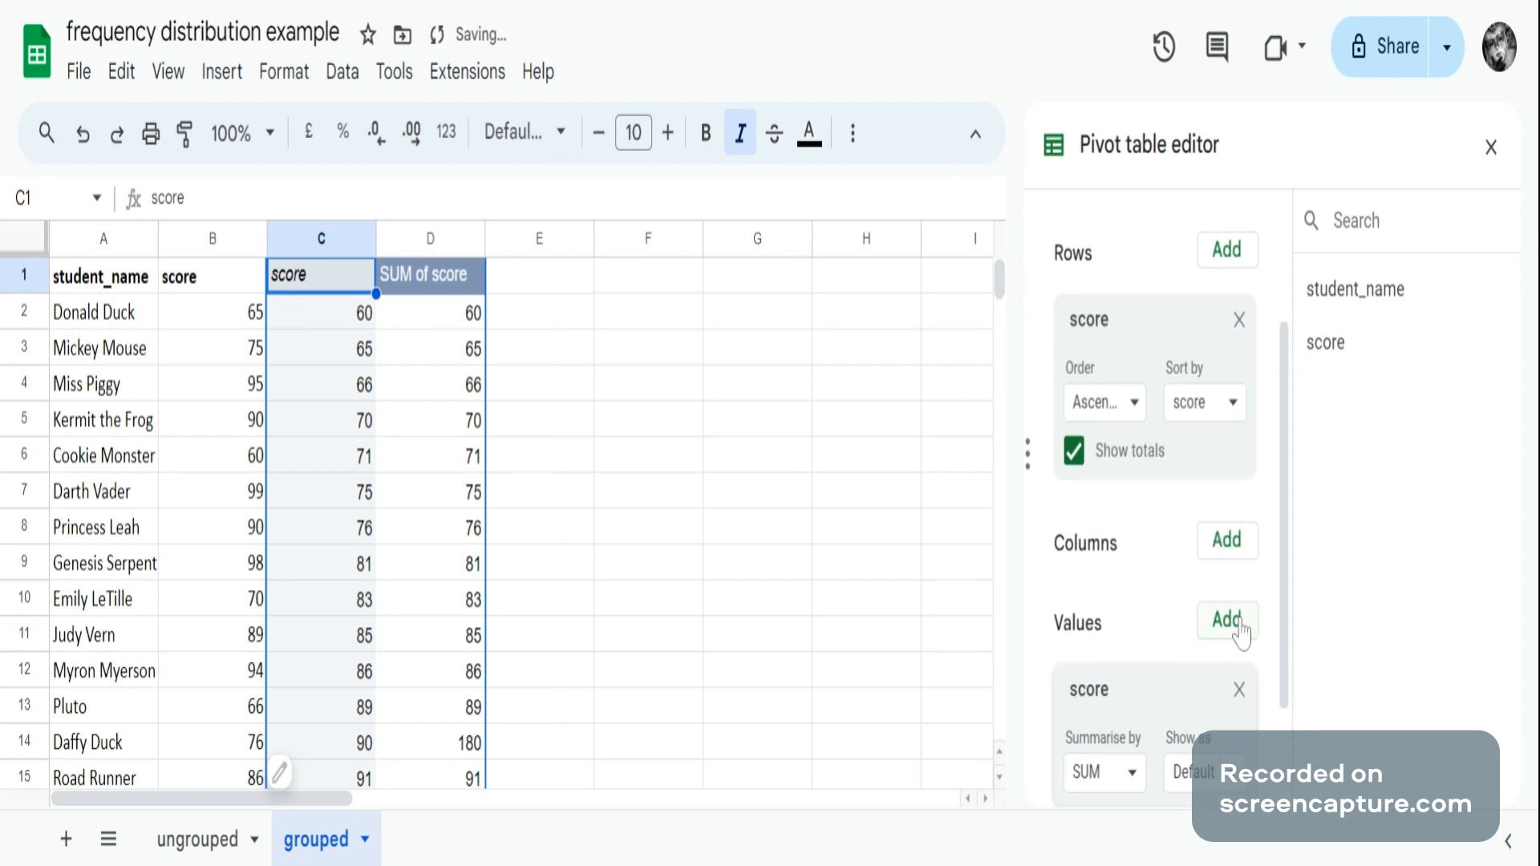
pyautogui.click(1132, 773)
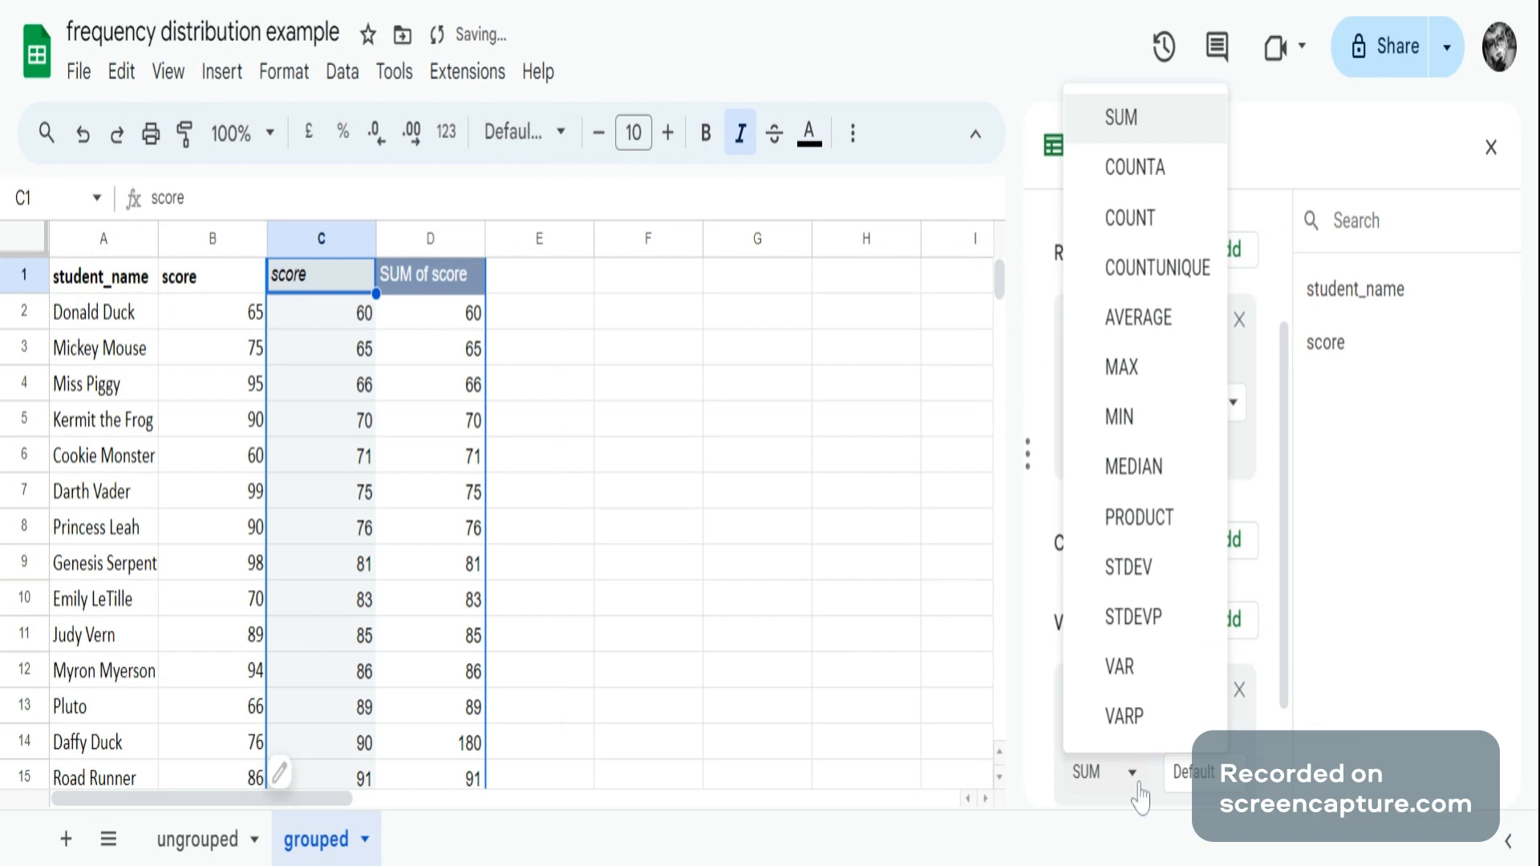
pyautogui.click(1123, 218)
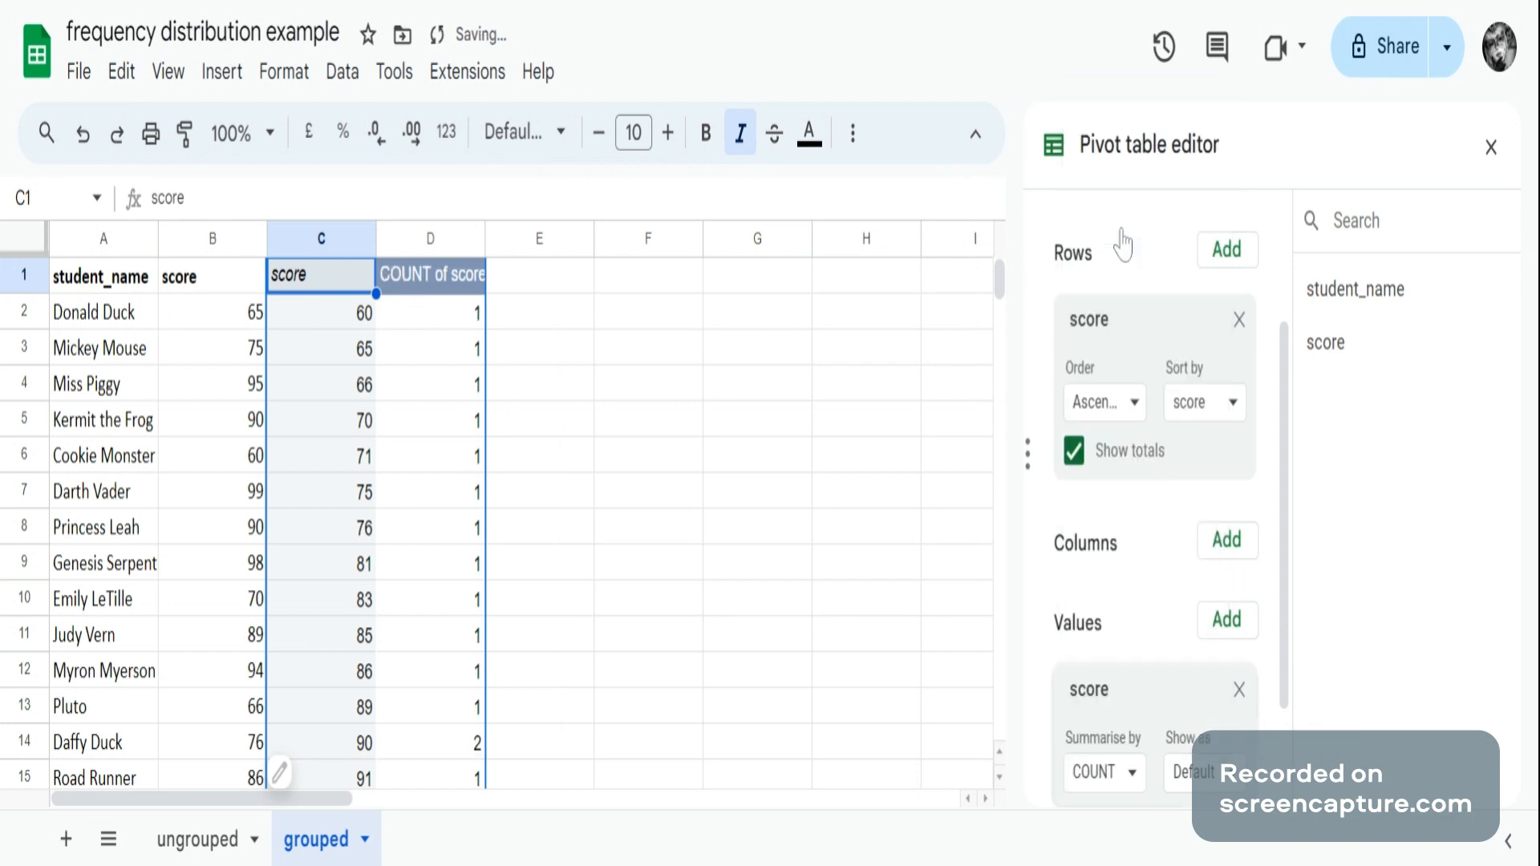
pyautogui.click(736, 392)
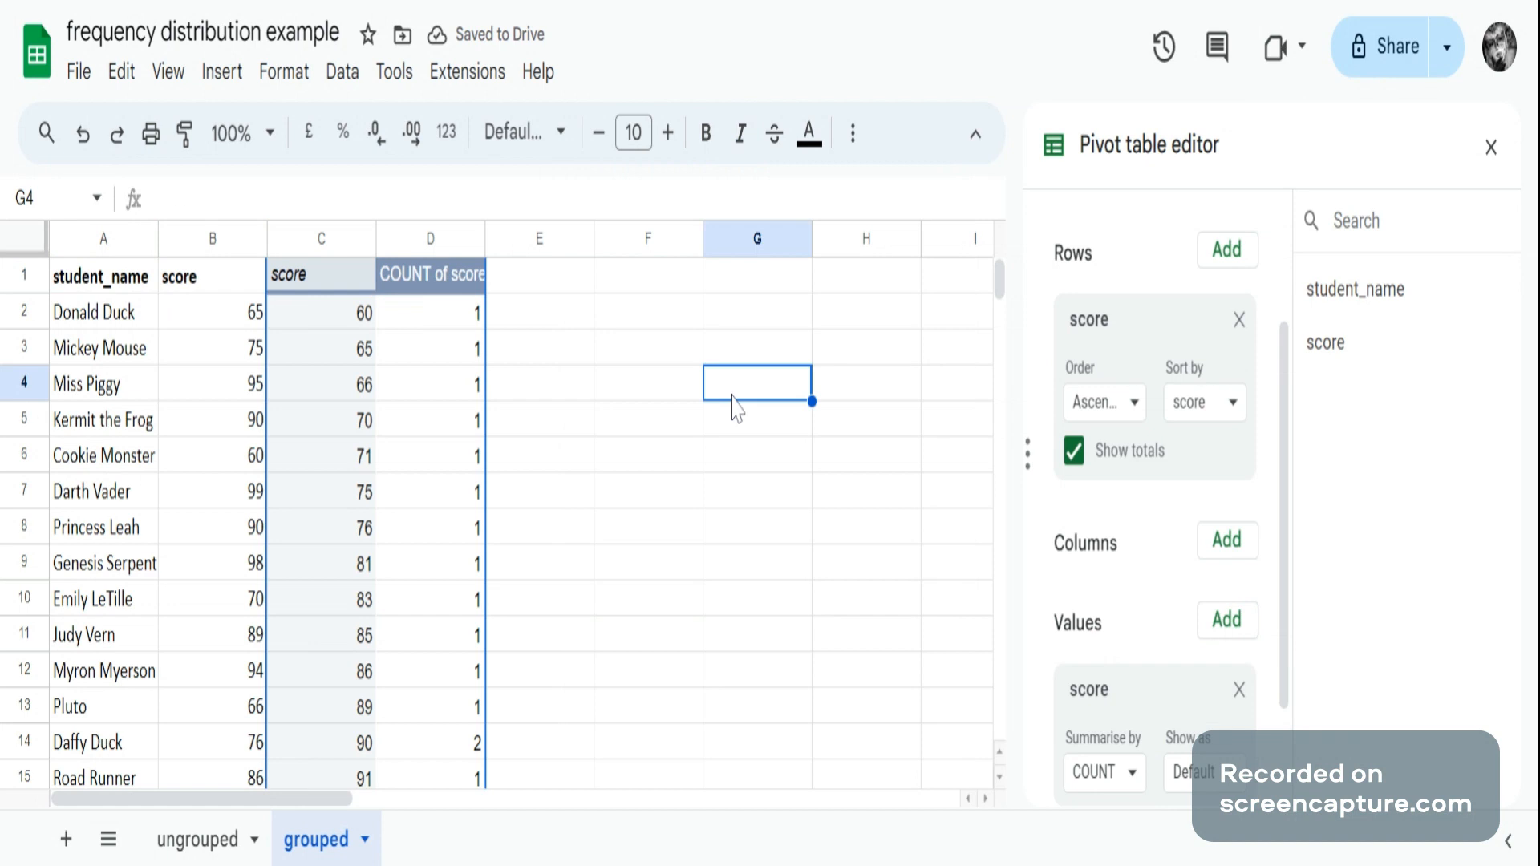
# Create a pivot group rule for the scores with minimum 60, maximum 100 and interval size 10, and close the pivot table editor
pyautogui.click(347, 325)
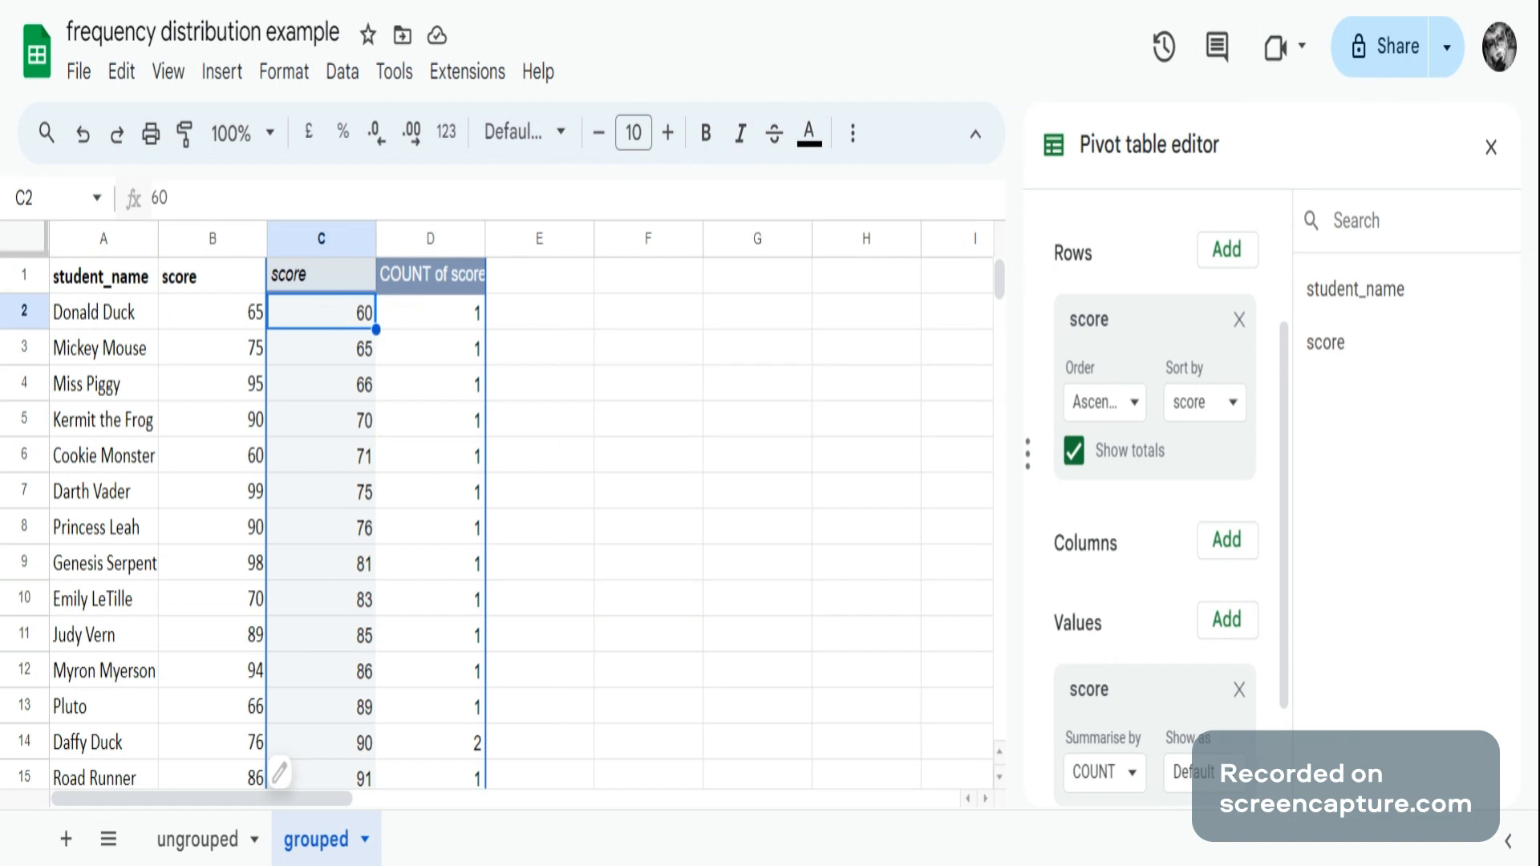
pyautogui.rightClick(325, 351)
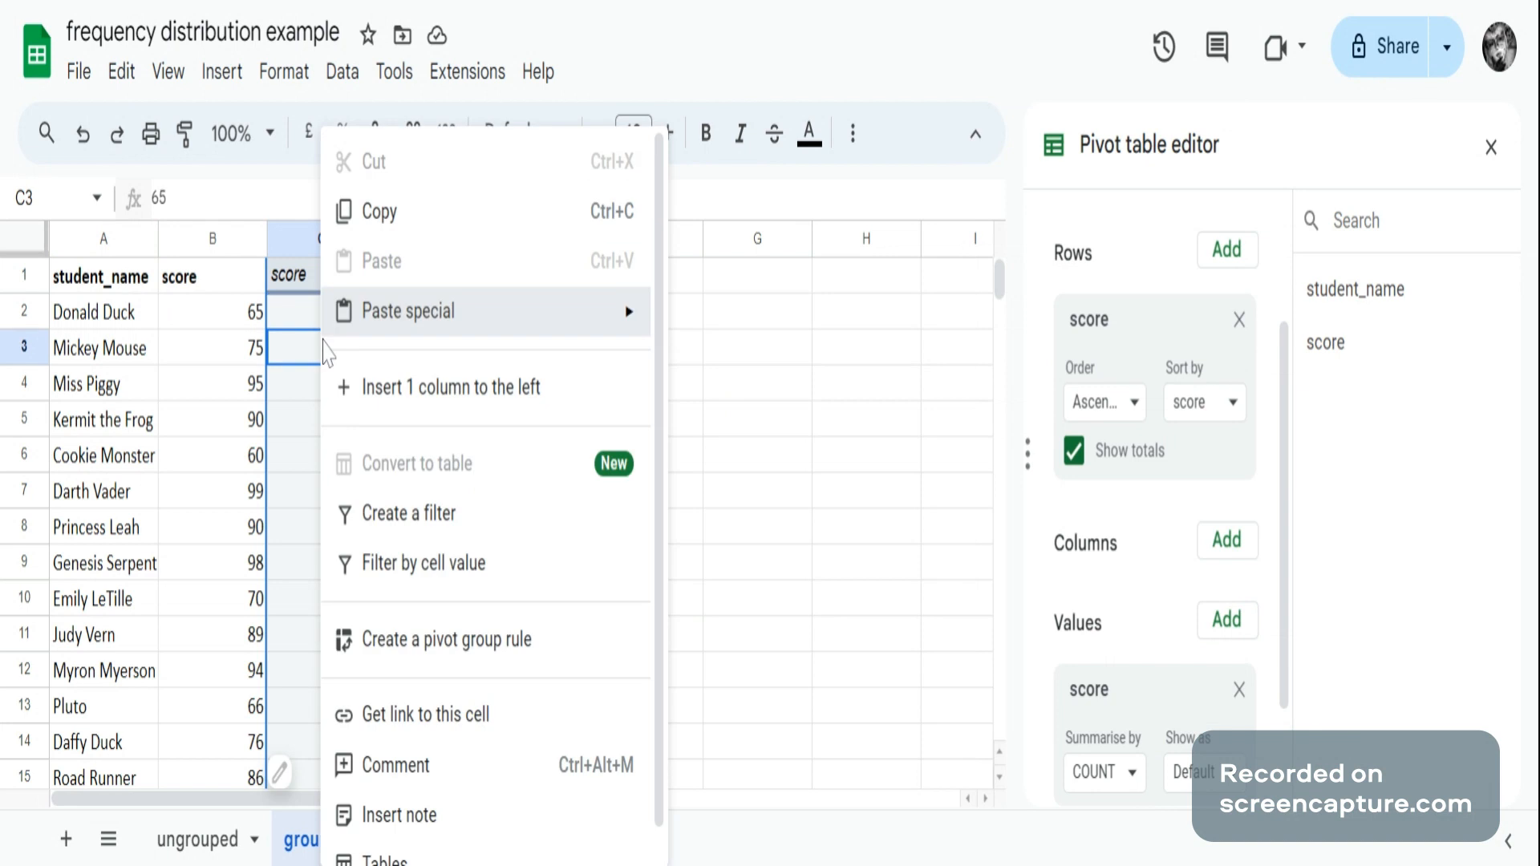
pyautogui.moveTo(324, 340)
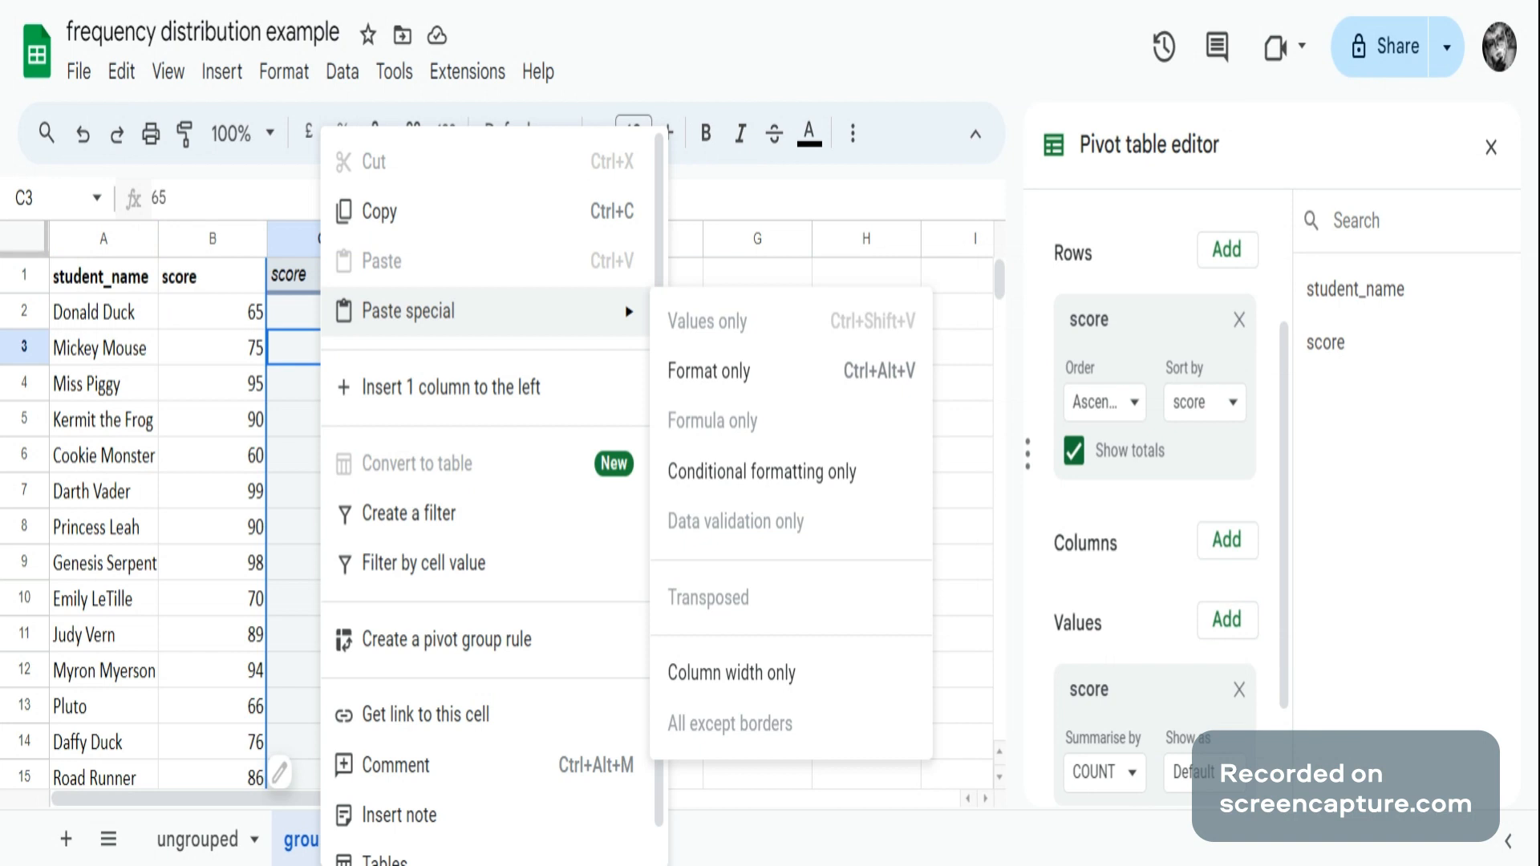
pyautogui.click(411, 651)
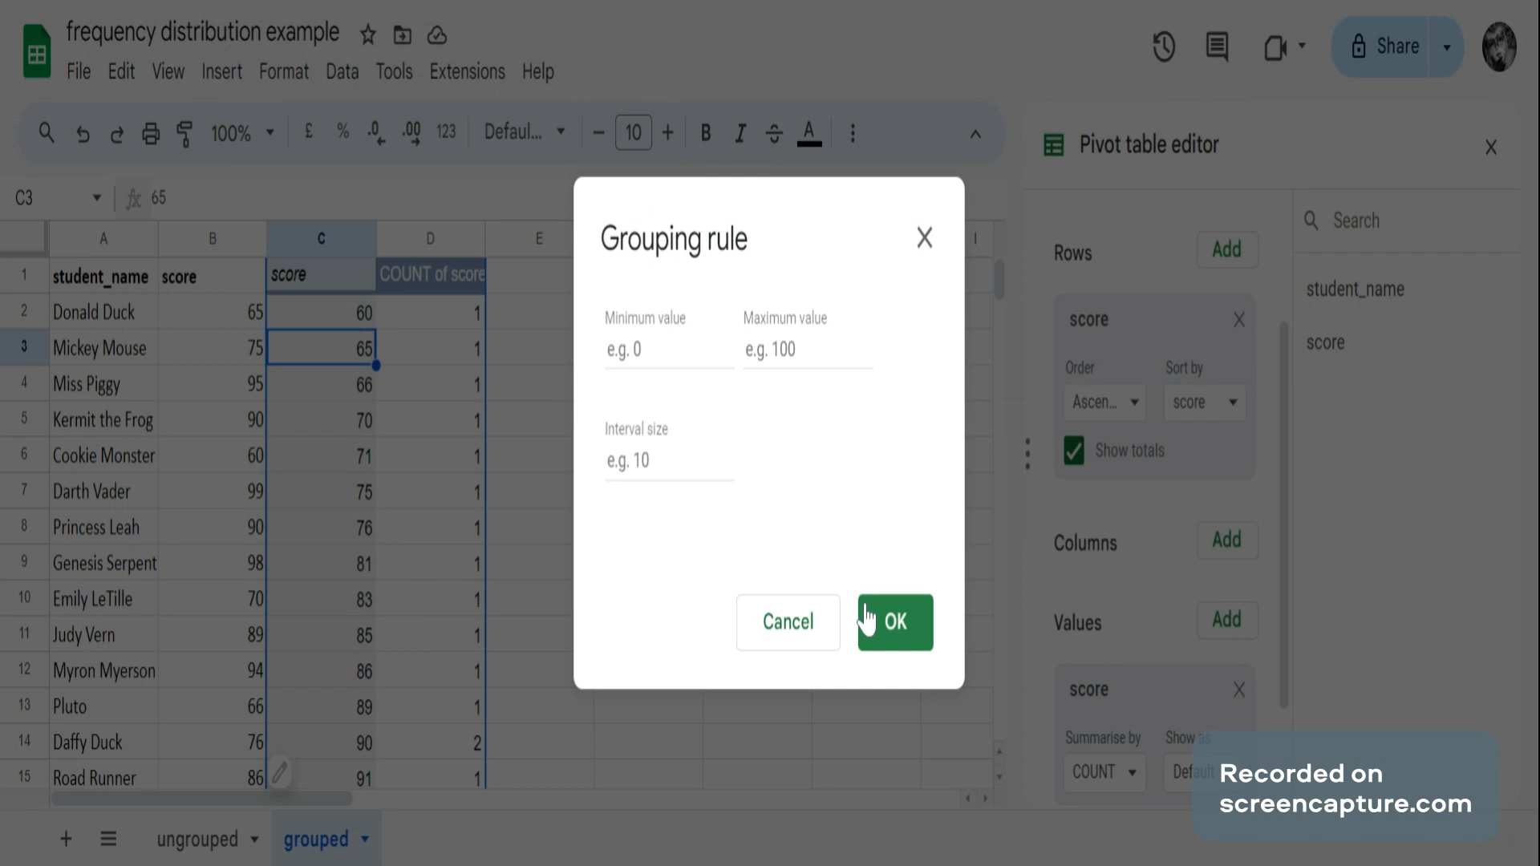
pyautogui.click(880, 632)
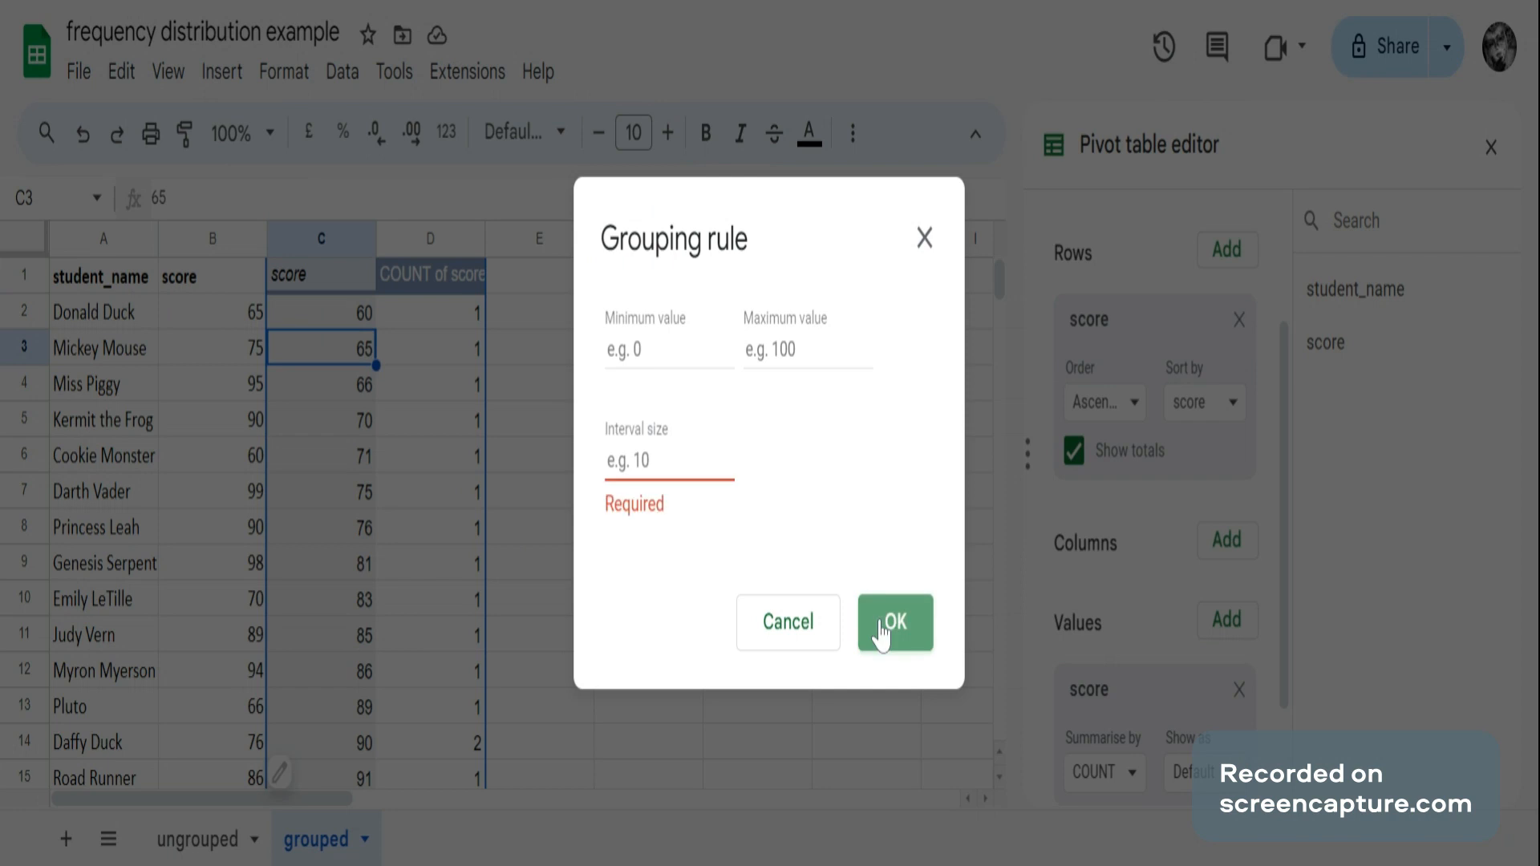
pyautogui.click(706, 465)
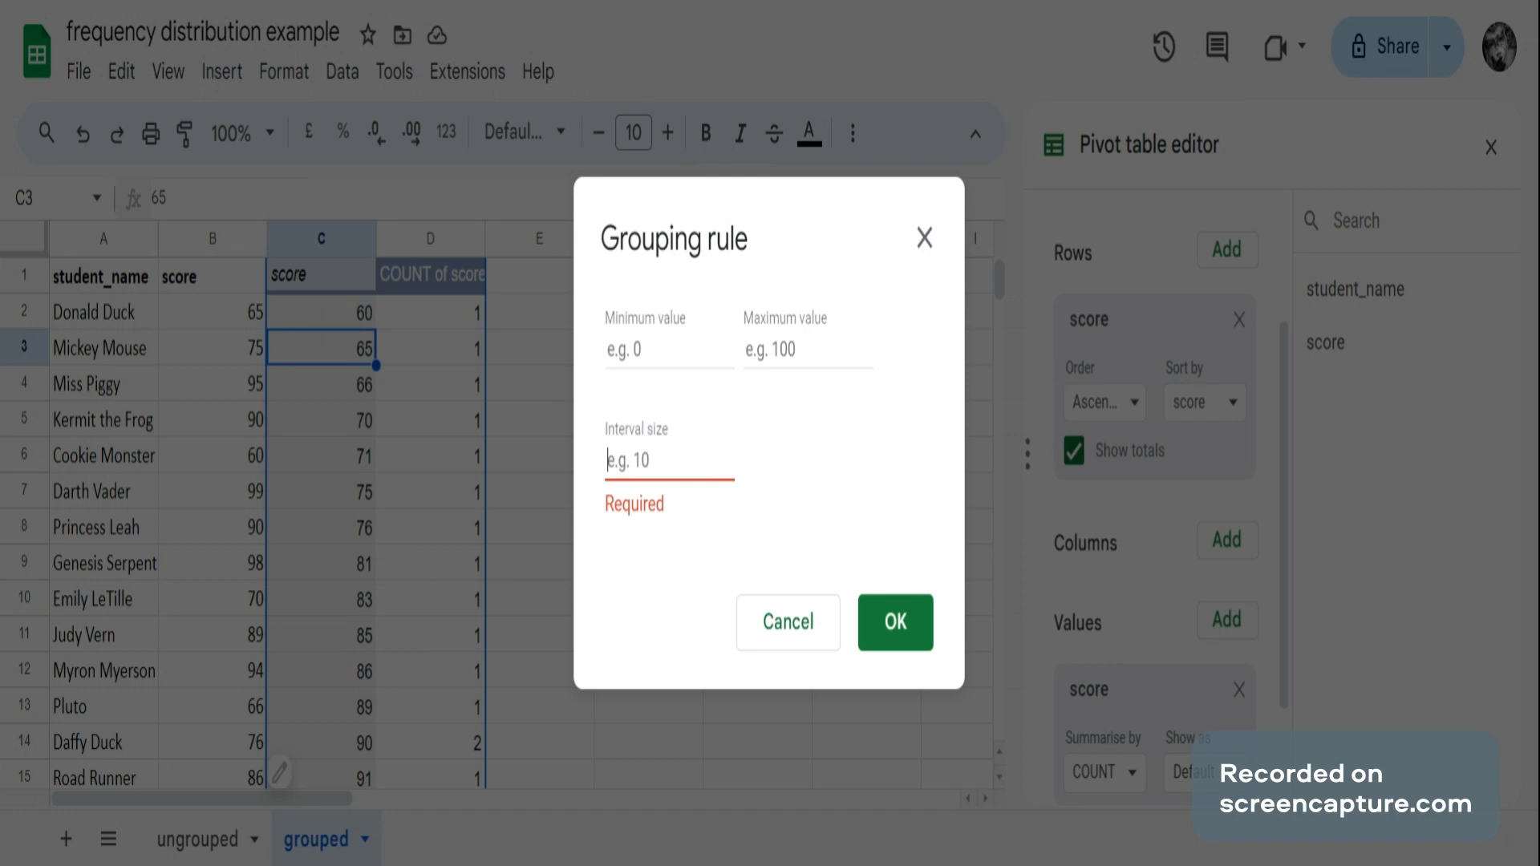
pyautogui.click(668, 350)
pyautogui.write('60')
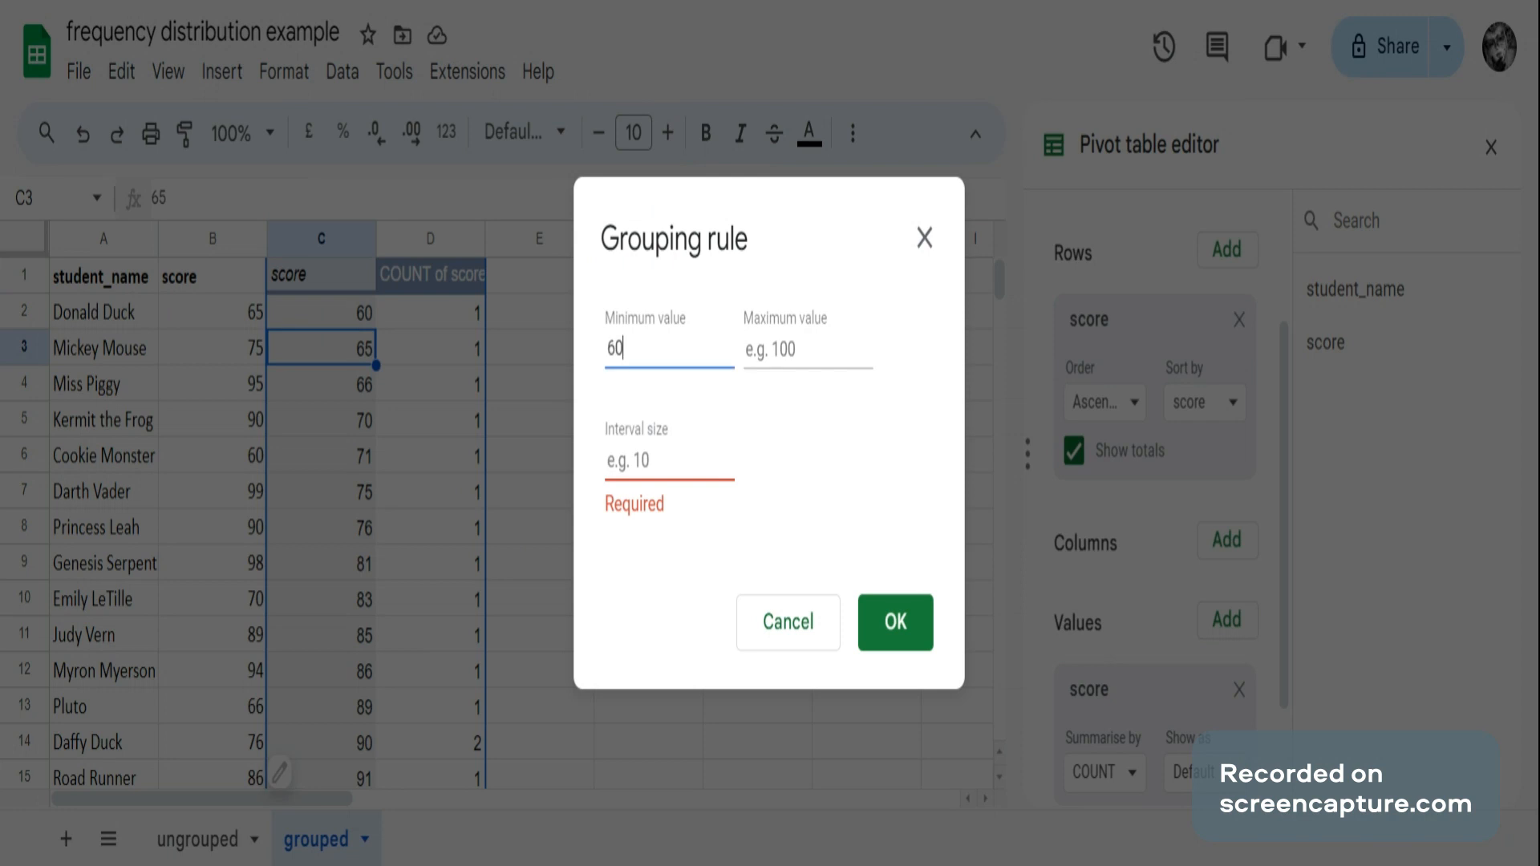
pyautogui.click(807, 350)
pyautogui.write('100')
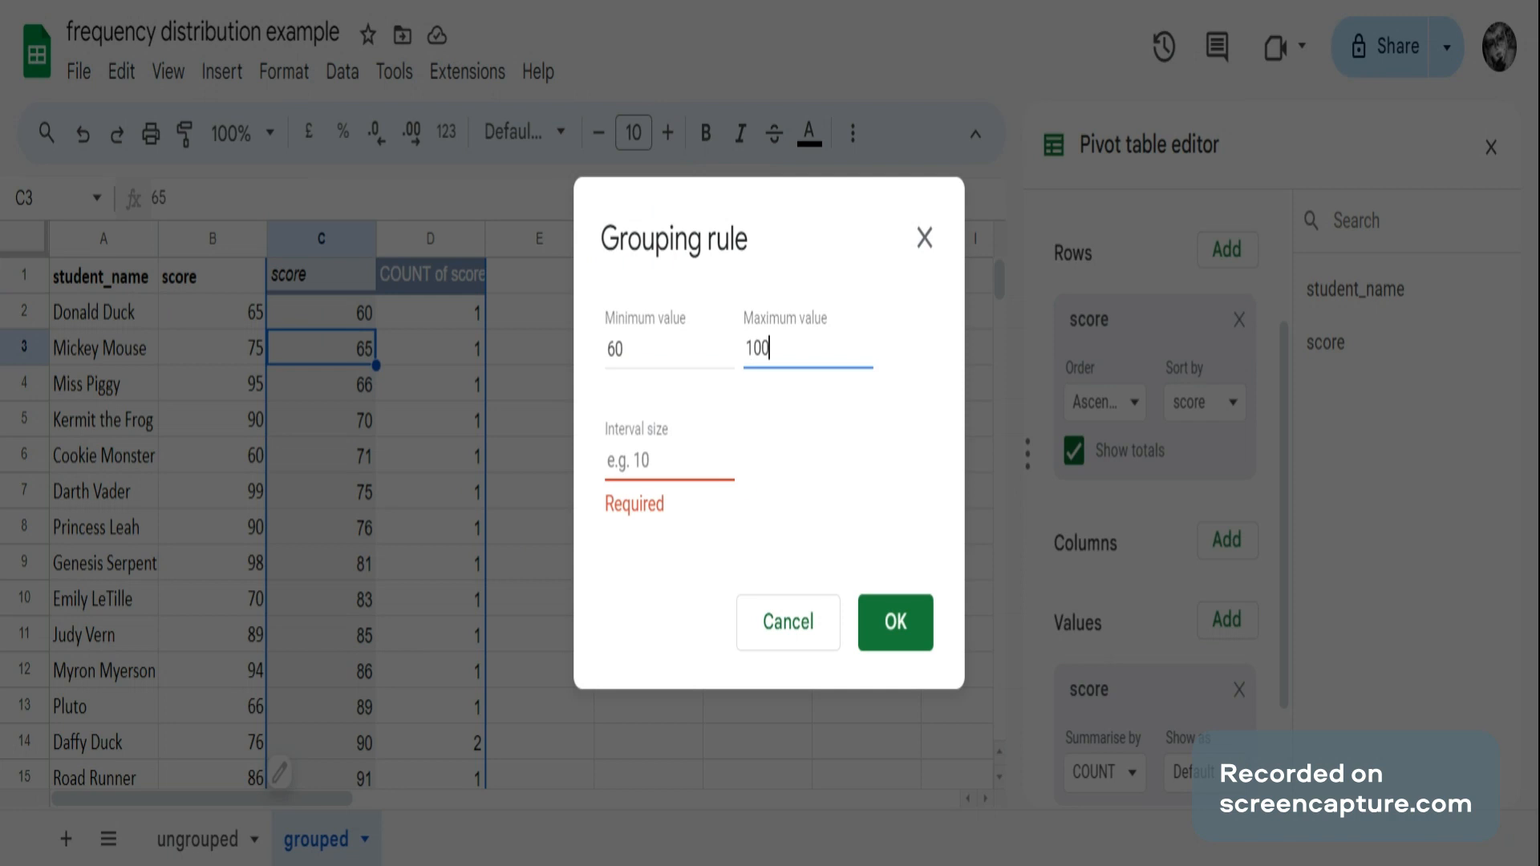
pyautogui.press('Tab')
pyautogui.write('10')
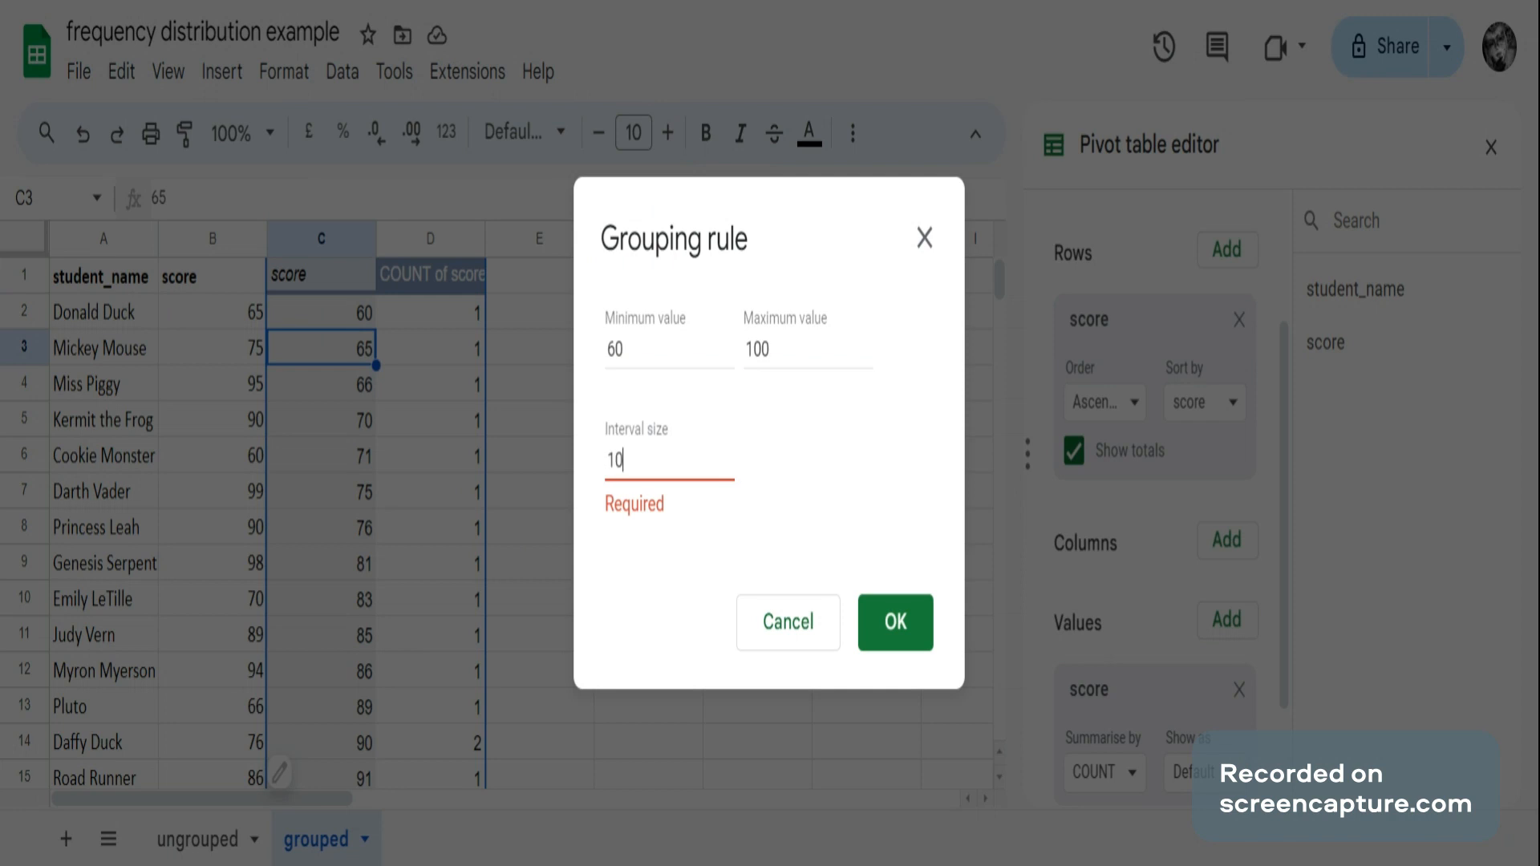
pyautogui.click(875, 626)
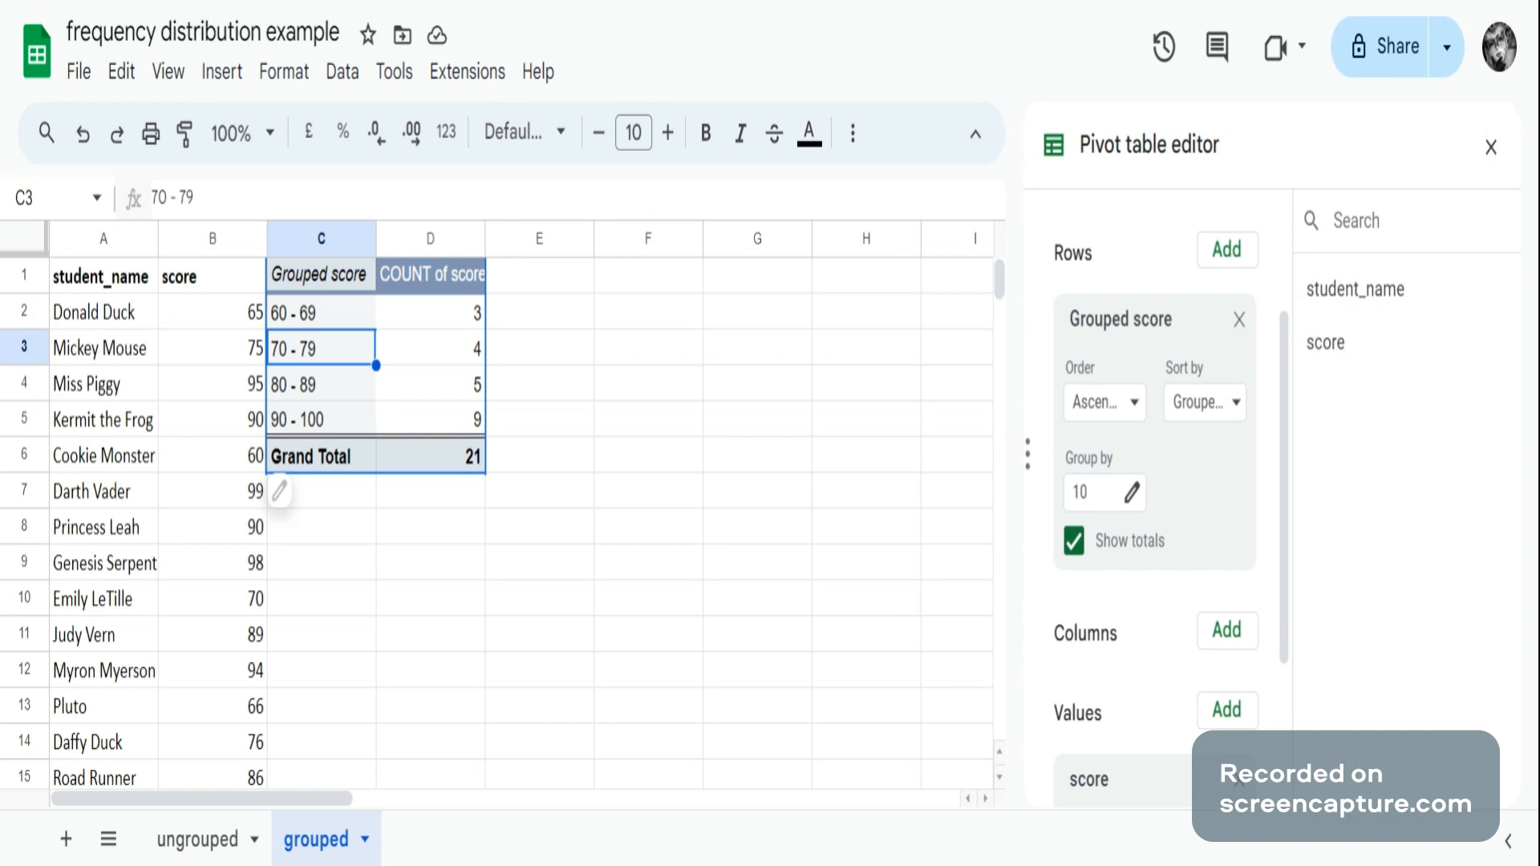
pyautogui.click(1491, 147)
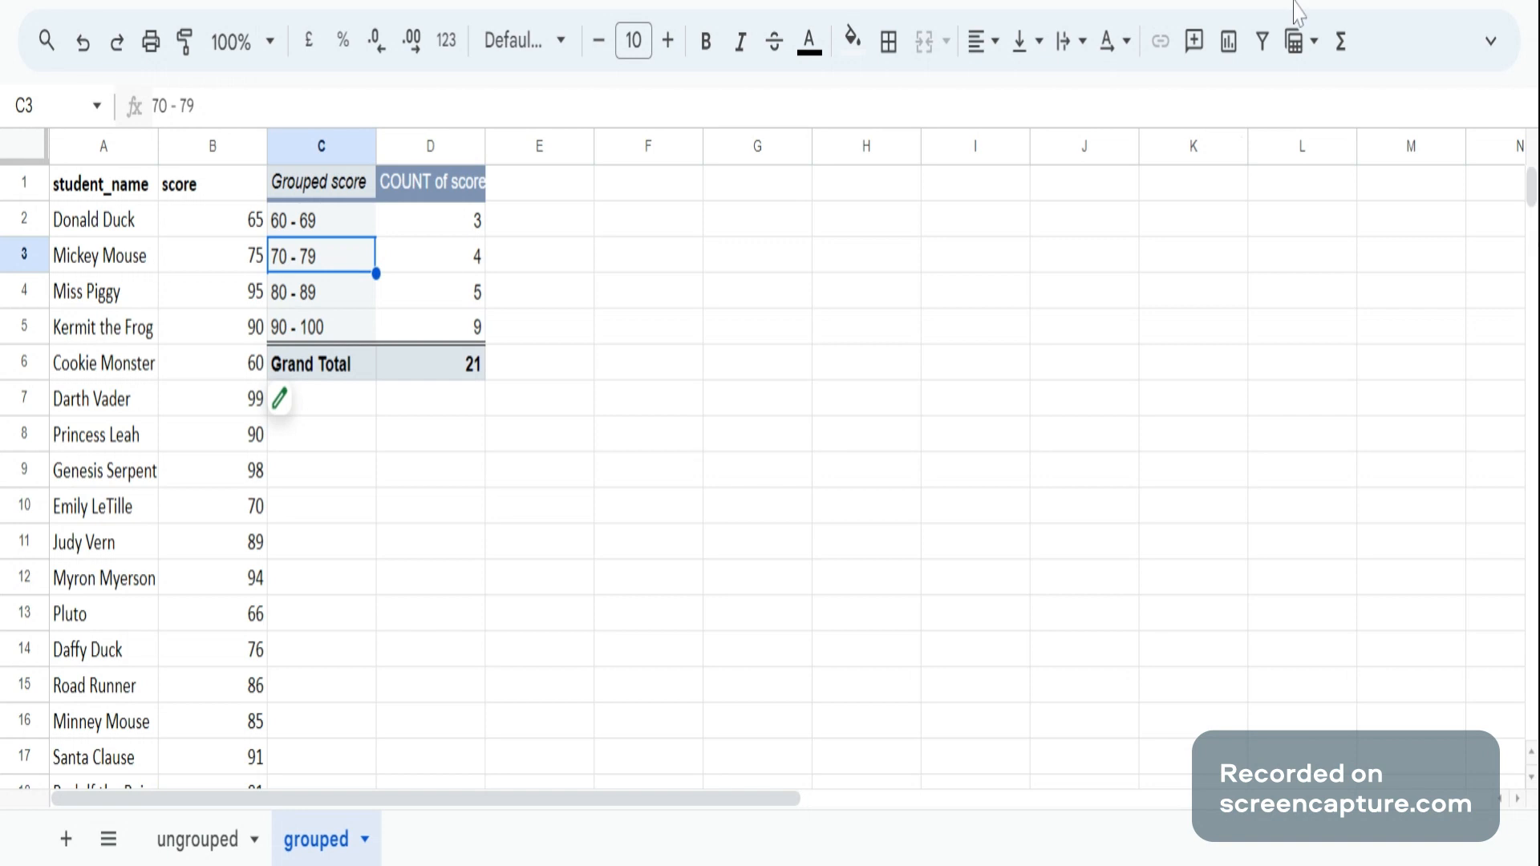
# Undo the score grouping, redo it and bring back the hidden sheet header
pyautogui.click(83, 42)
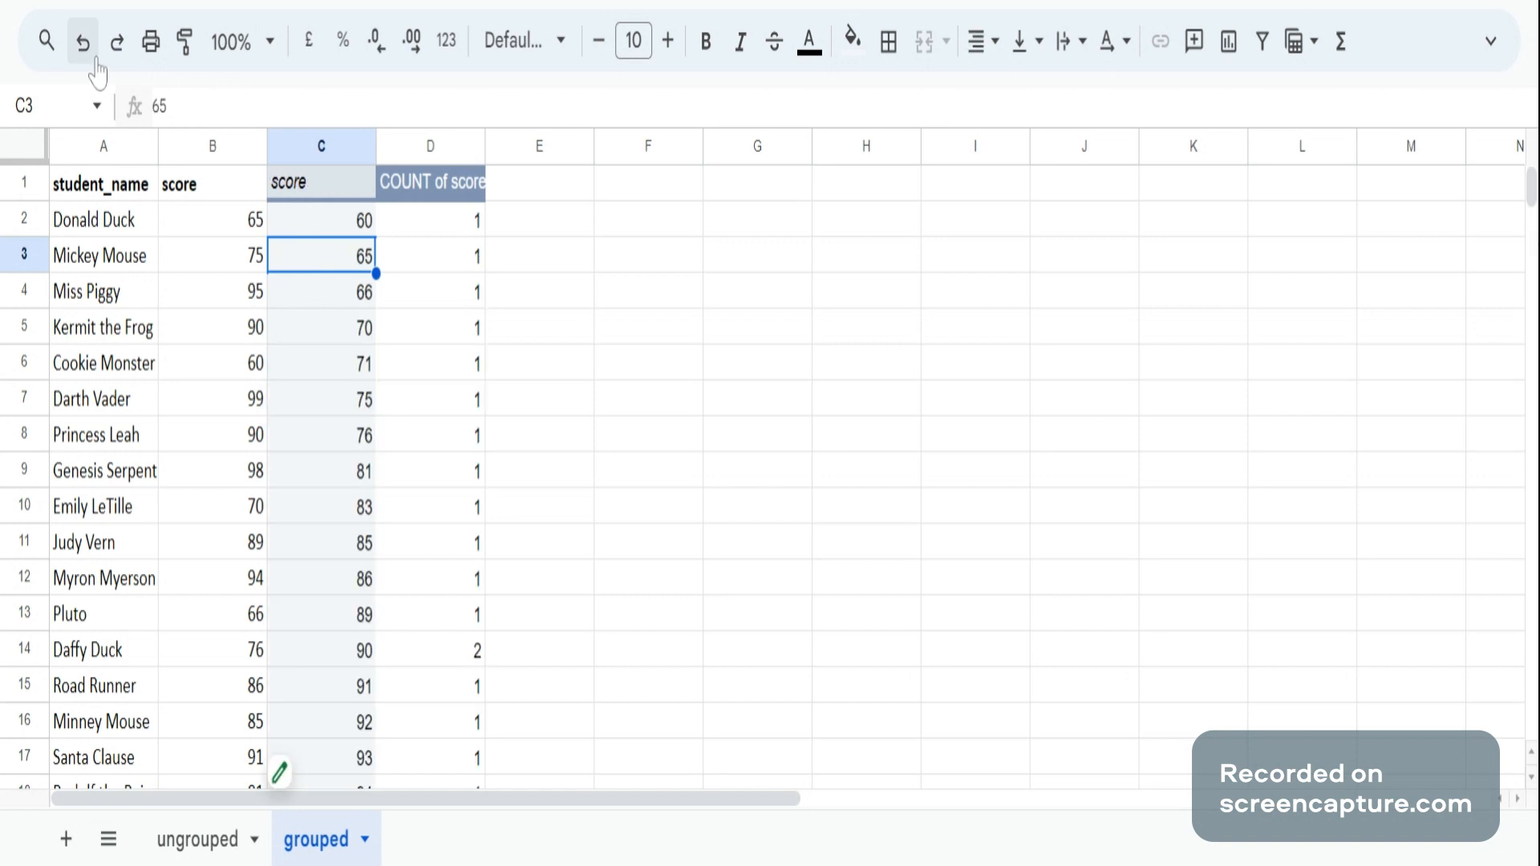
pyautogui.click(117, 42)
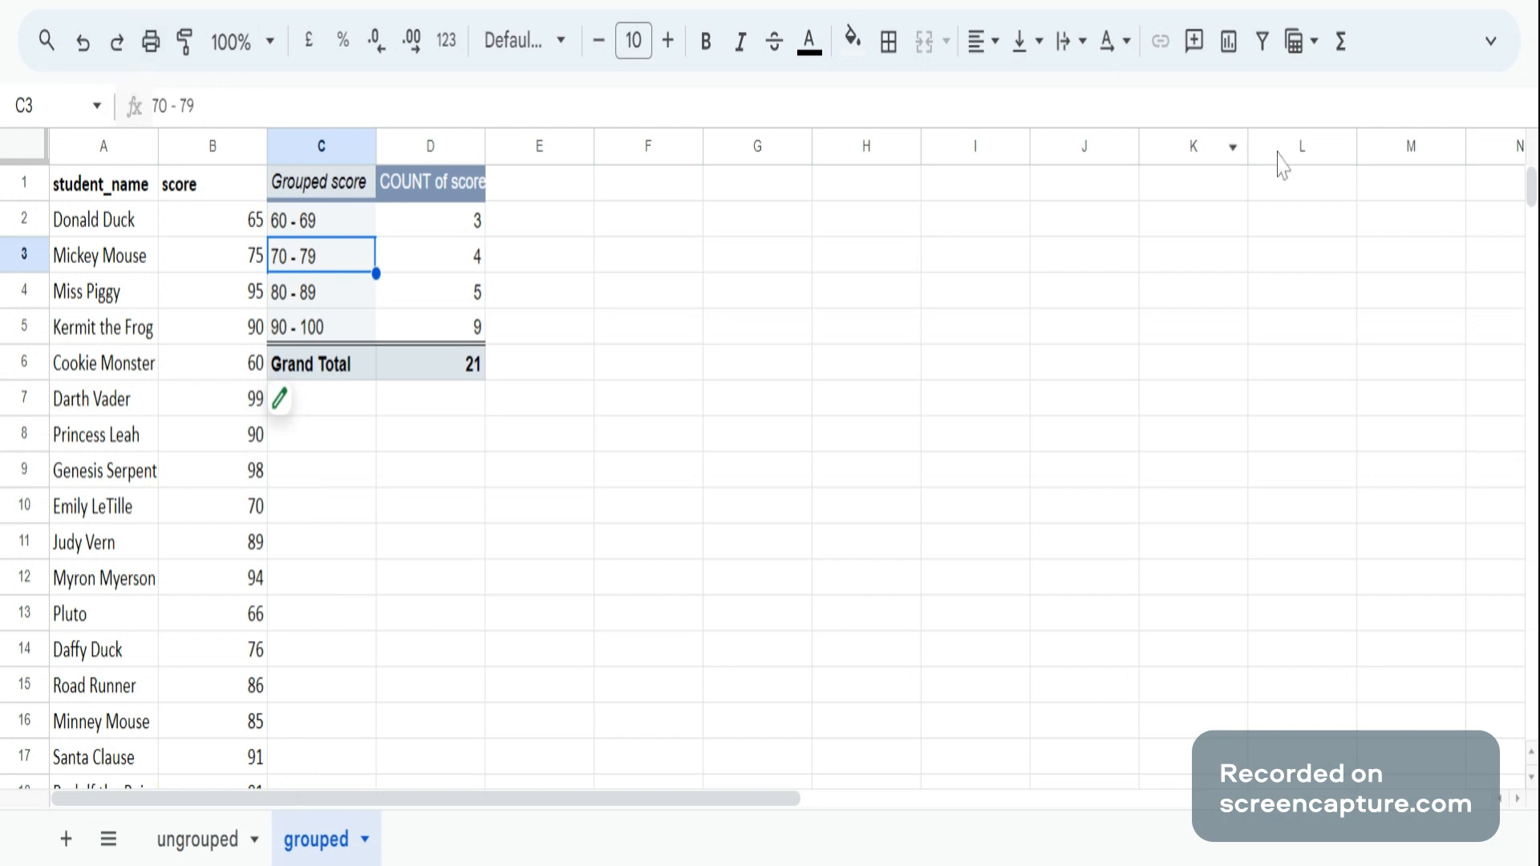
pyautogui.click(1490, 42)
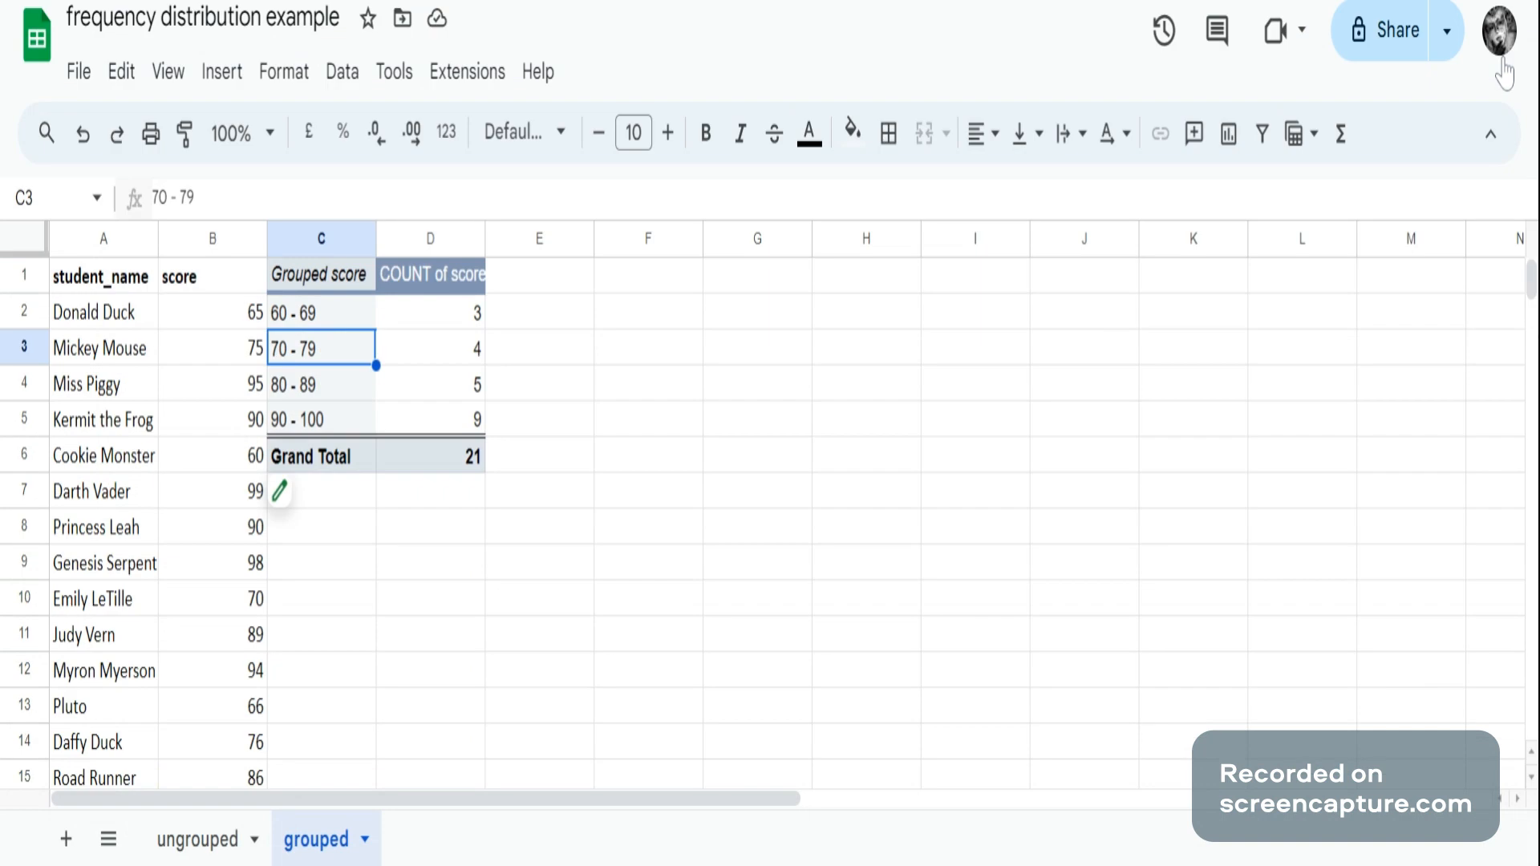
pyautogui.click(223, 73)
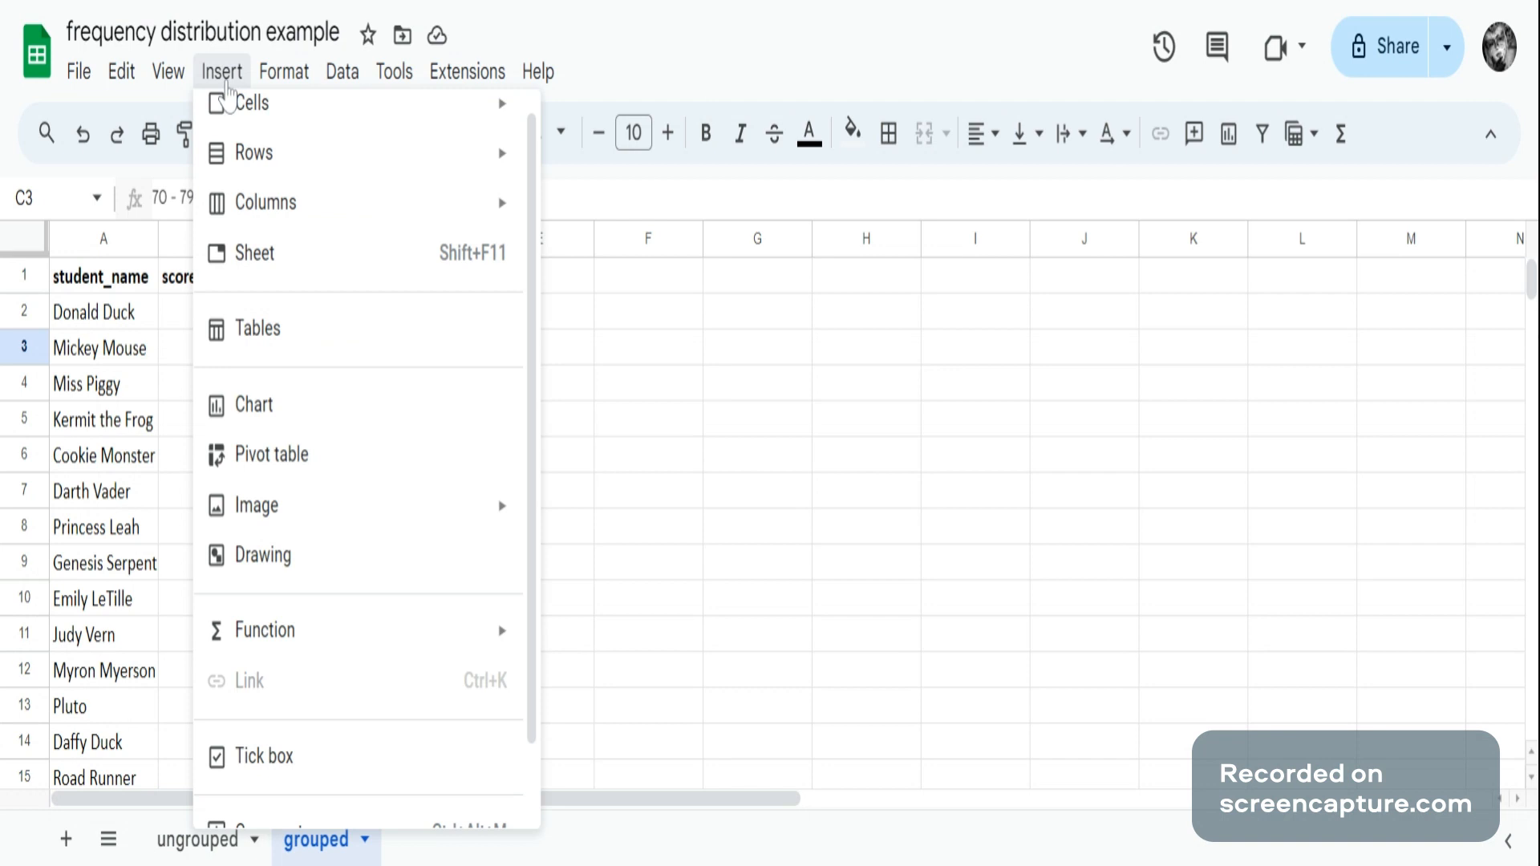
pyautogui.click(269, 424)
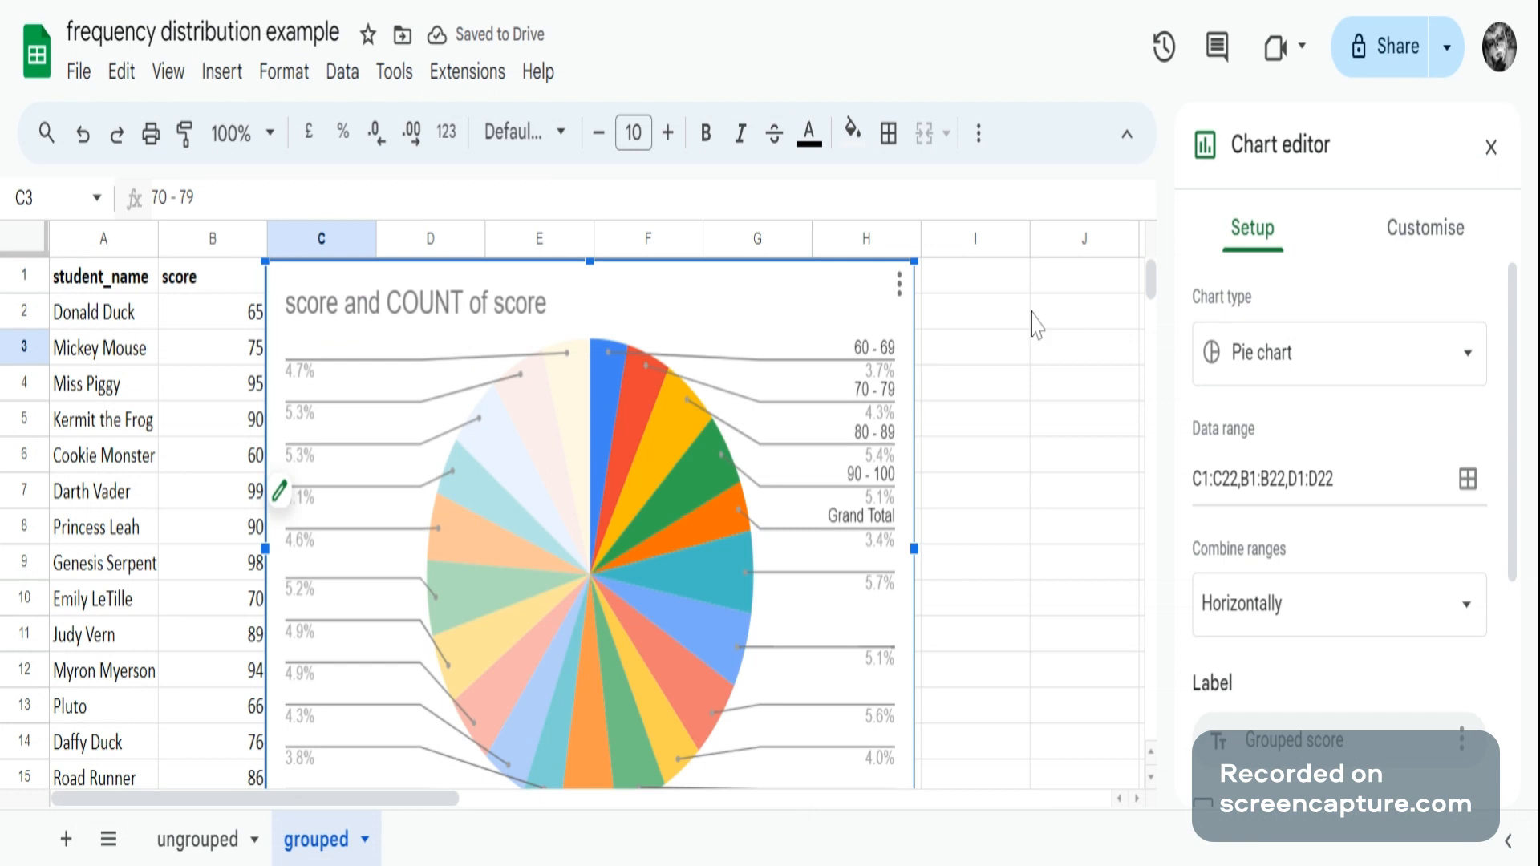
pyautogui.click(83, 135)
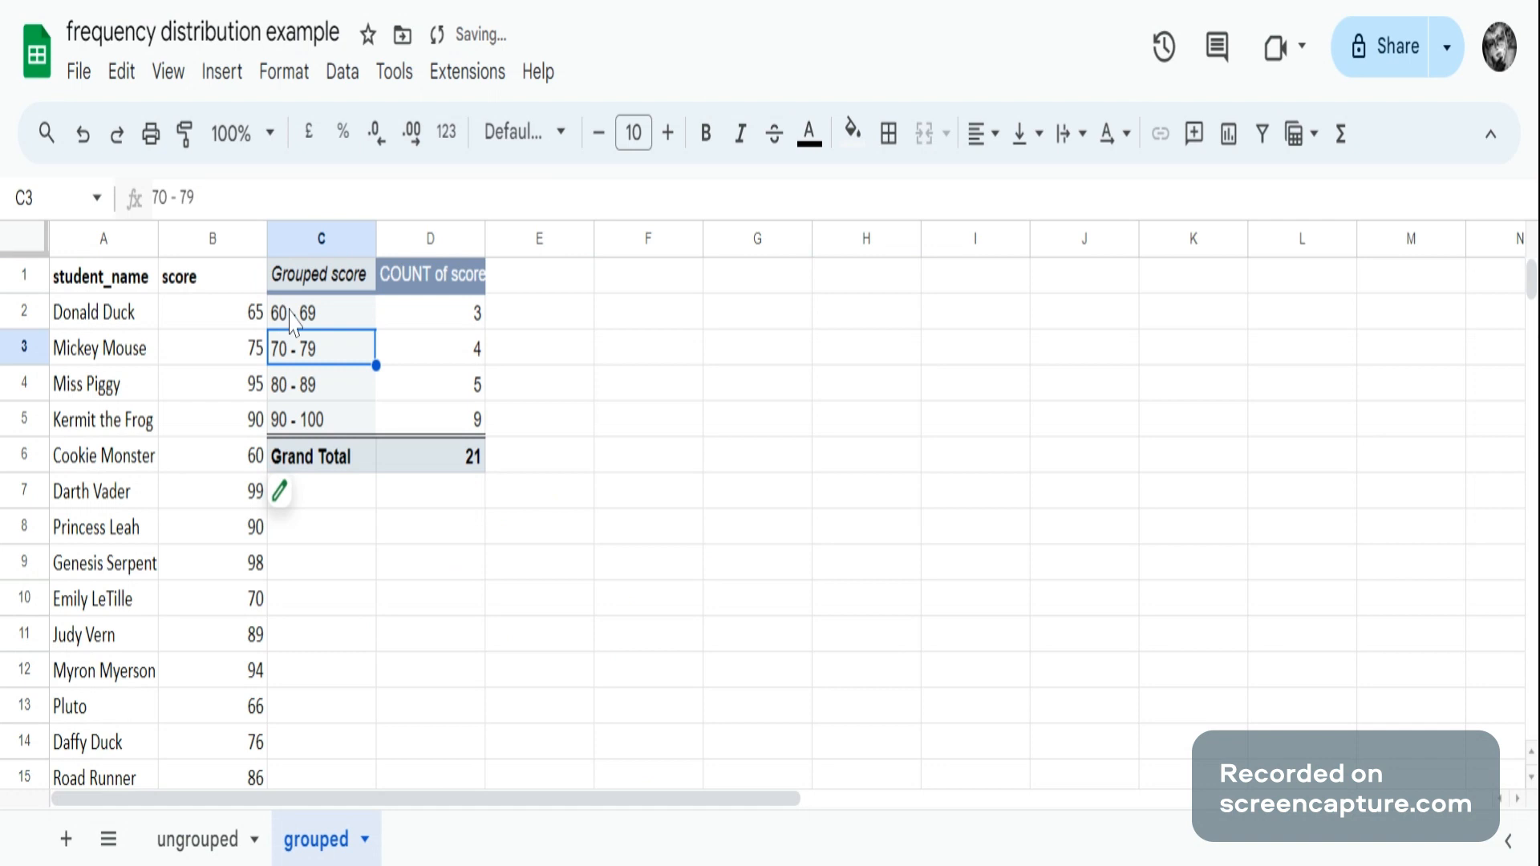
# Insert a chart based only on pivot table range C1:D5, leaving out the Grand Total row
pyautogui.click(295, 309)
pyautogui.click(296, 286)
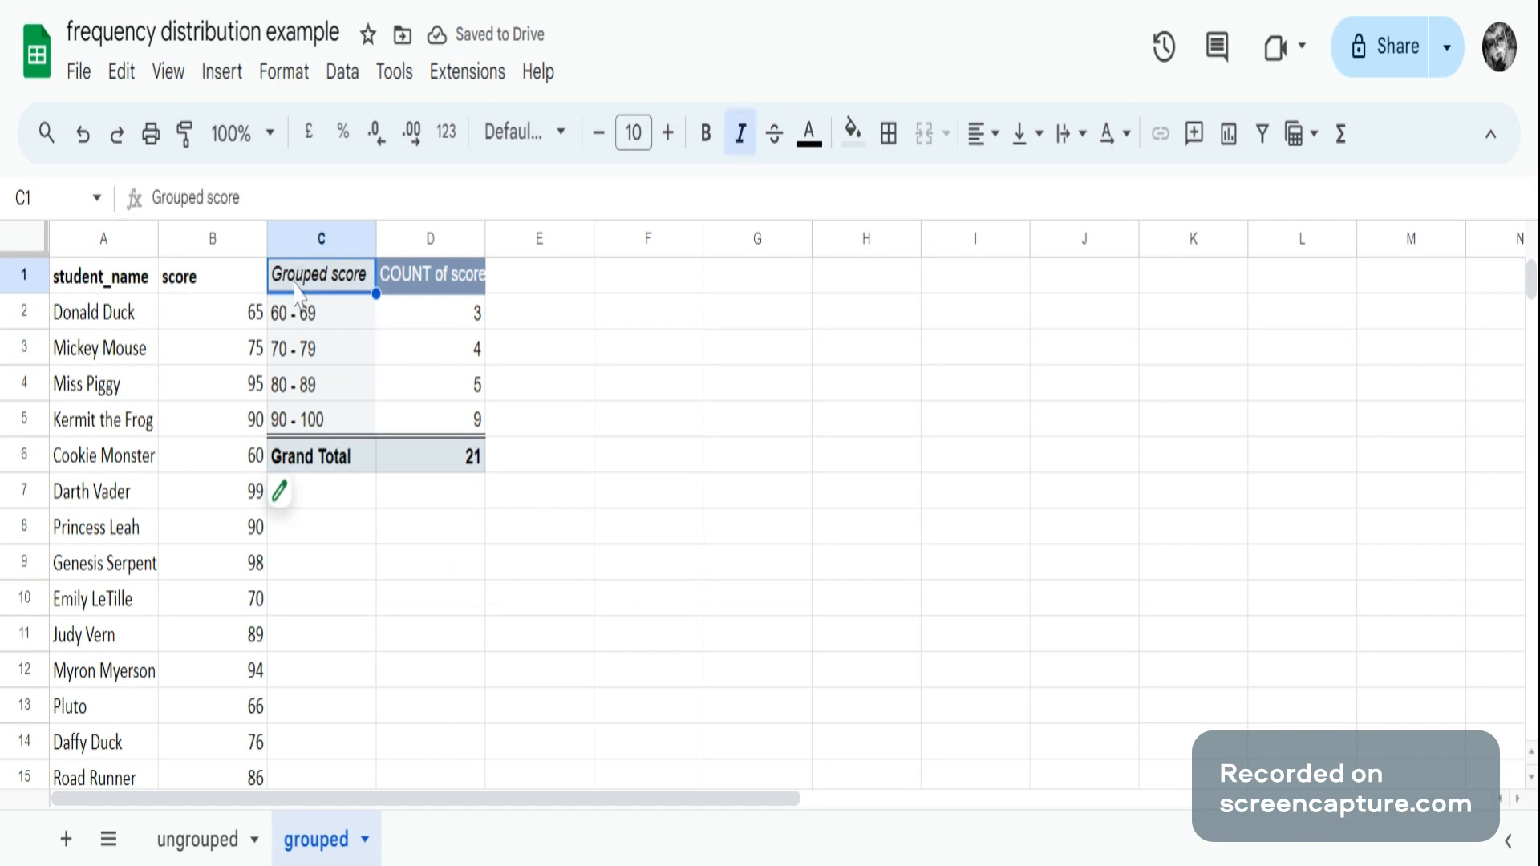
pyautogui.hotkey('shift', 'Right')
pyautogui.hotkey('shift', 'Right')
pyautogui.hotkey('shift', 'Left')
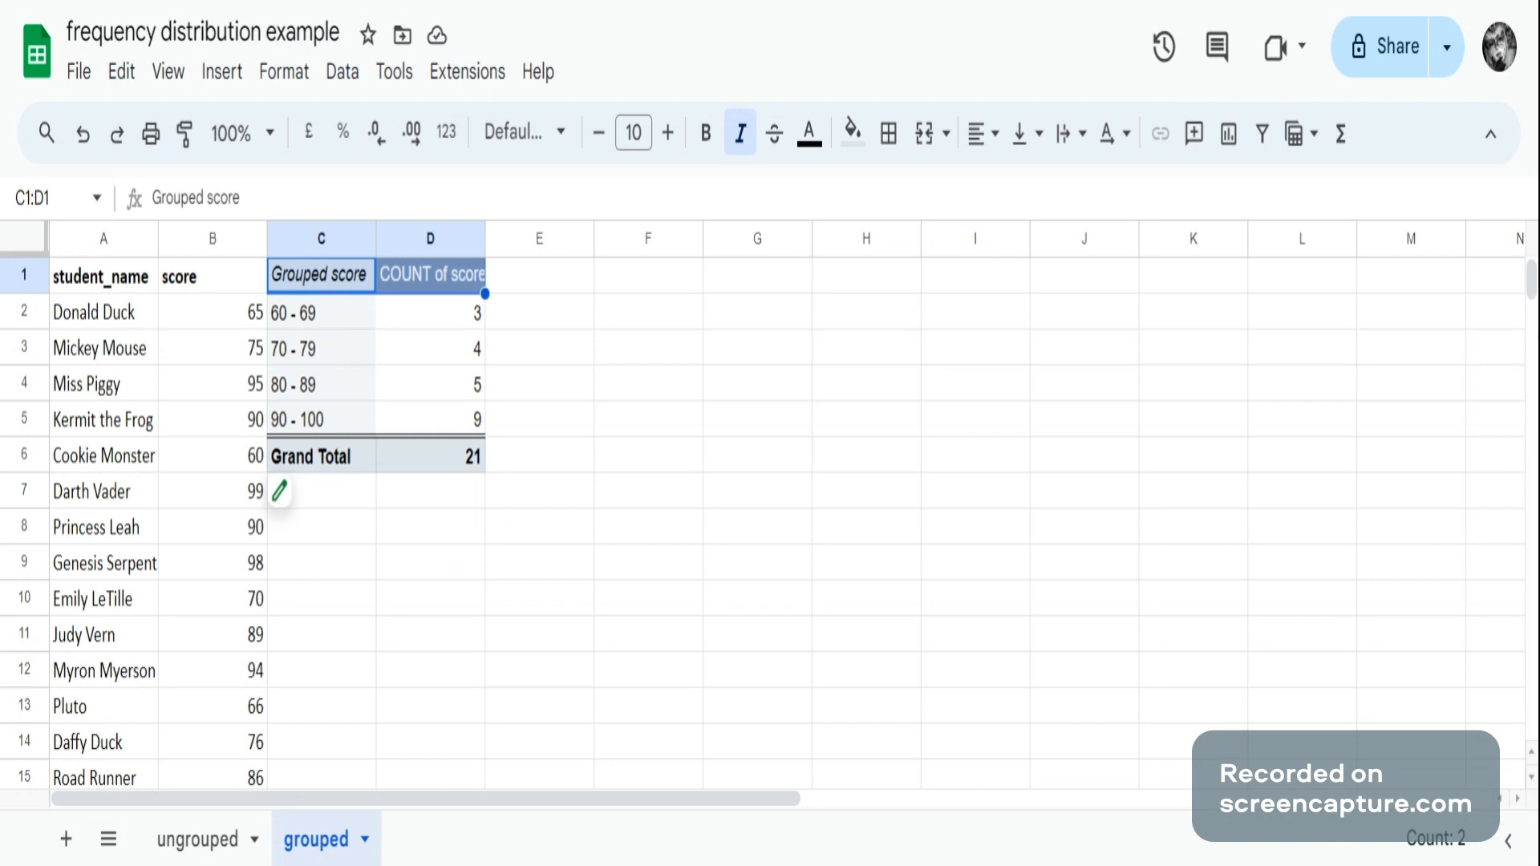
pyautogui.hotkey('shift', 'Down')
pyautogui.hotkey('shift', 'Down')
pyautogui.hotkey('shift', 'Down')
pyautogui.hotkey('shift', 'Down')
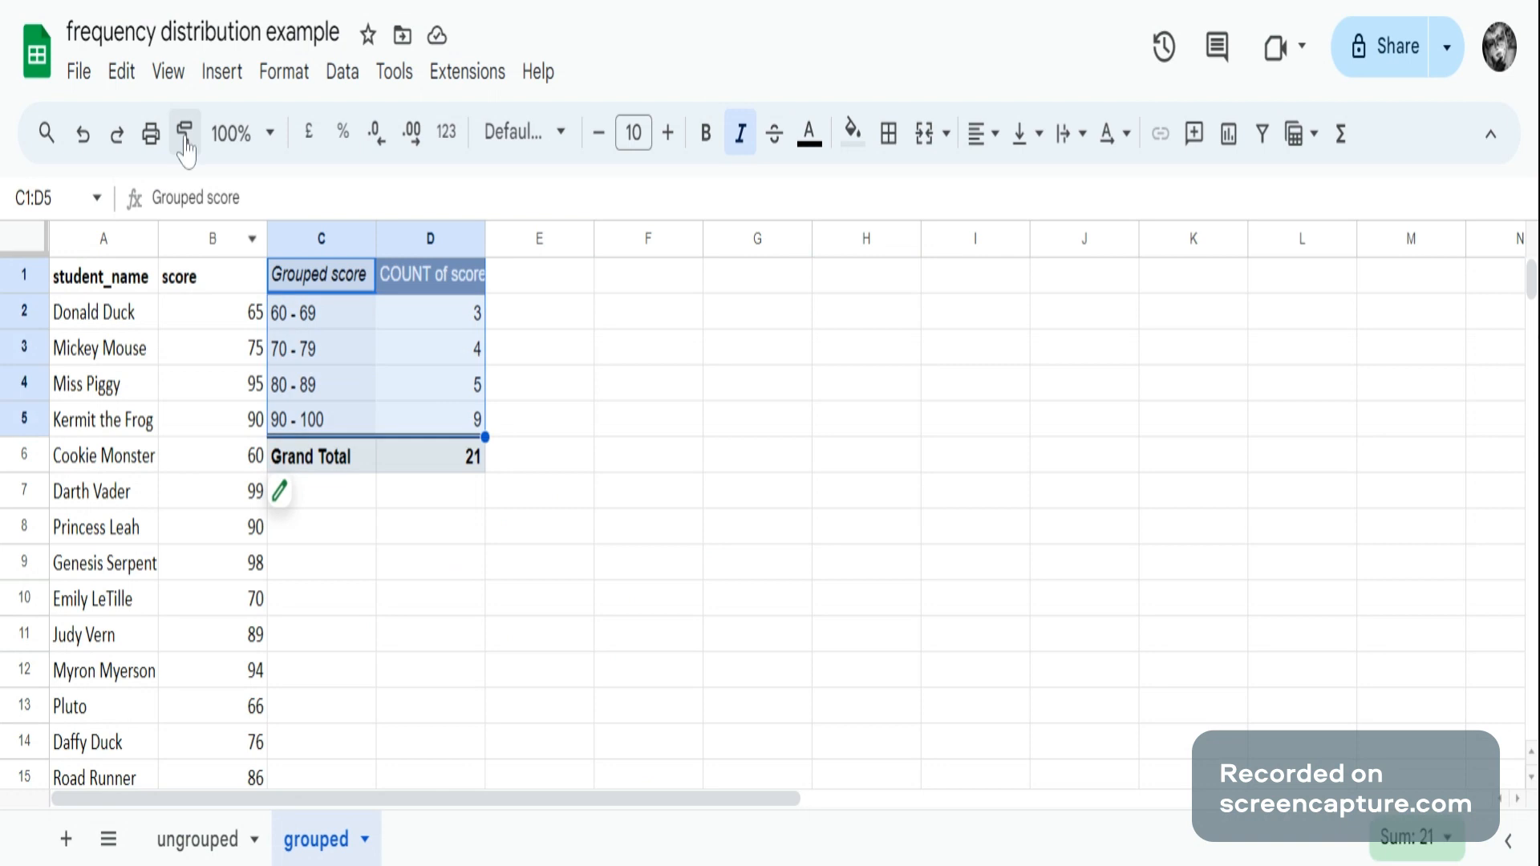
pyautogui.click(222, 73)
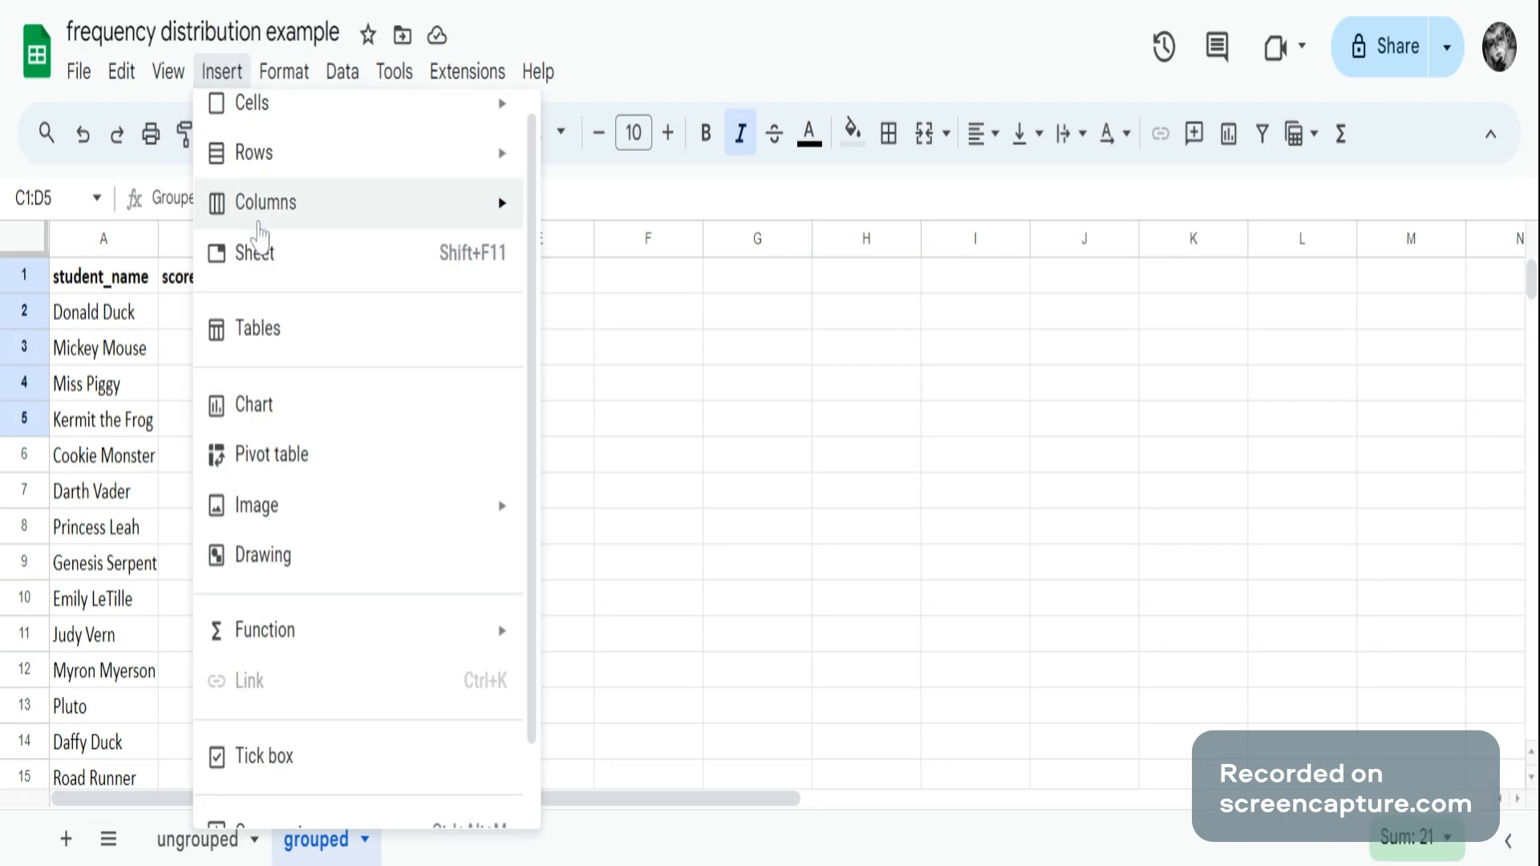
pyautogui.click(257, 404)
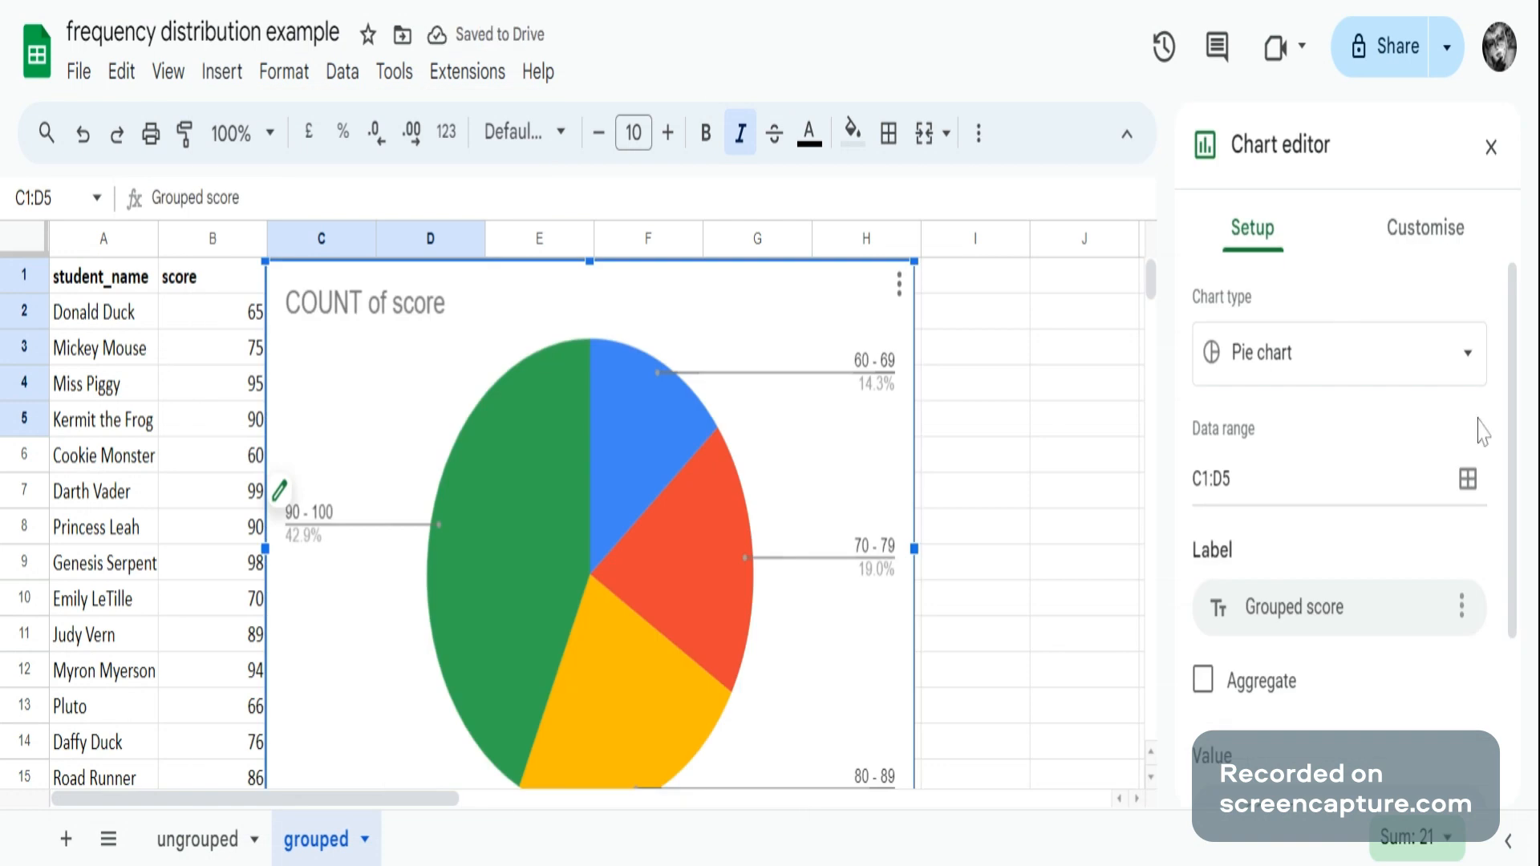
# Change the chart to a column chart, move it clear of the pivot table starting at column E, and close the chart editor
pyautogui.click(1468, 357)
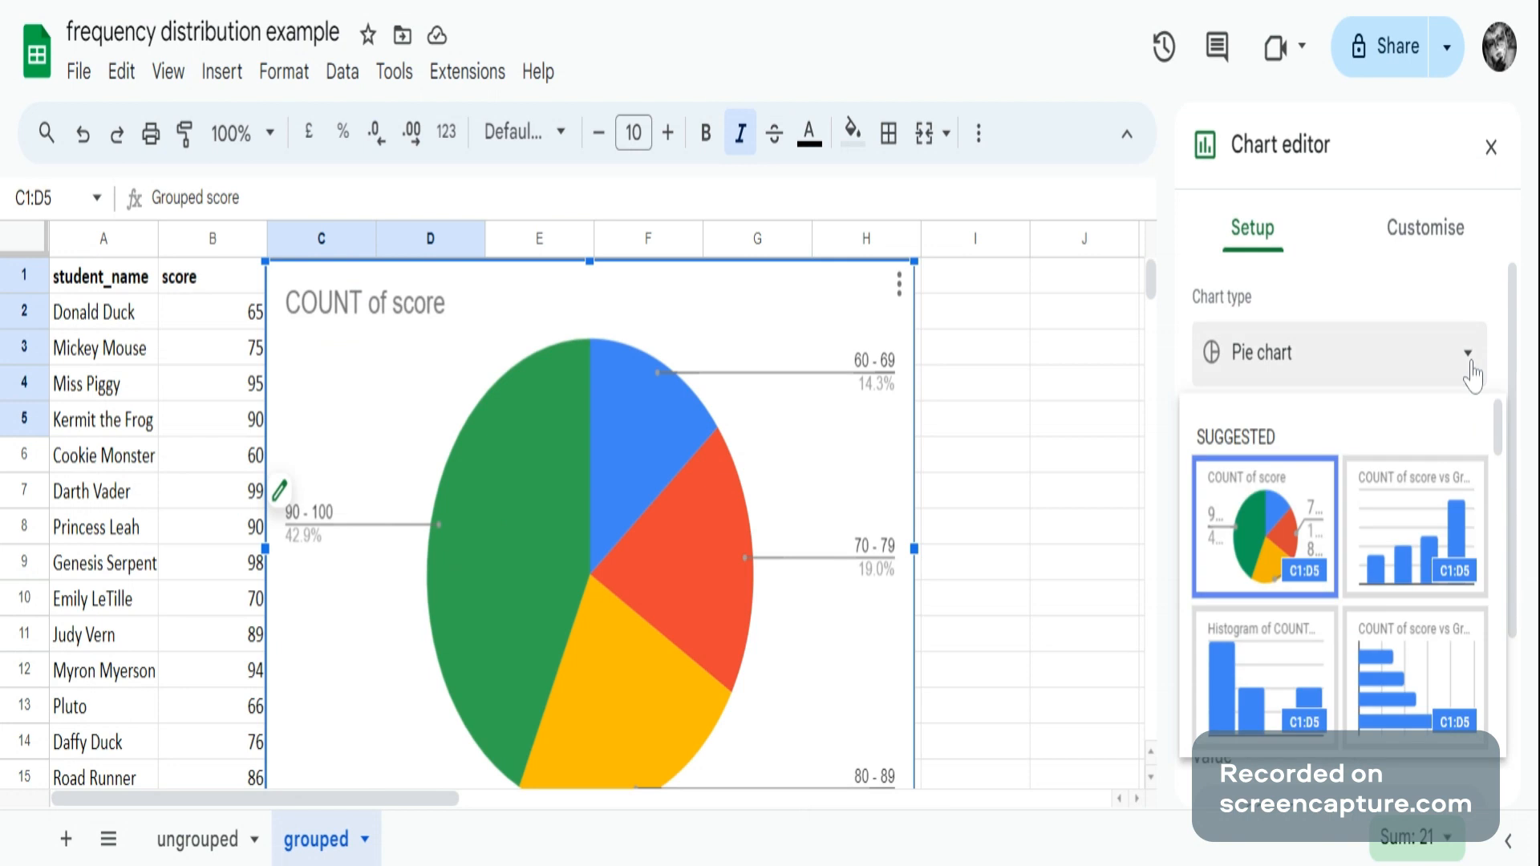
pyautogui.click(1420, 516)
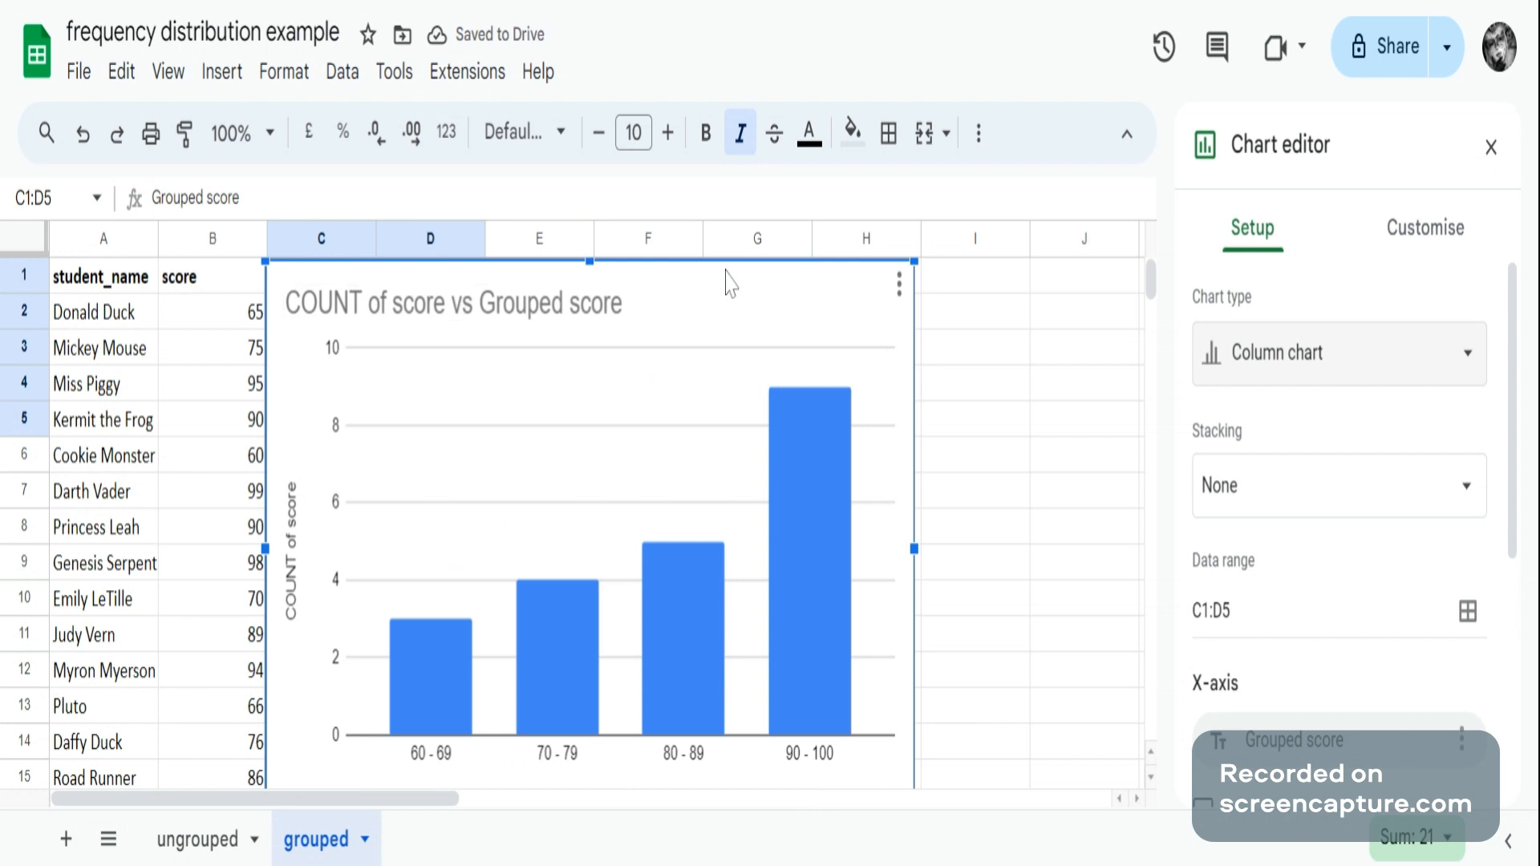
pyautogui.moveTo(728, 283); pyautogui.dragTo(960, 271)
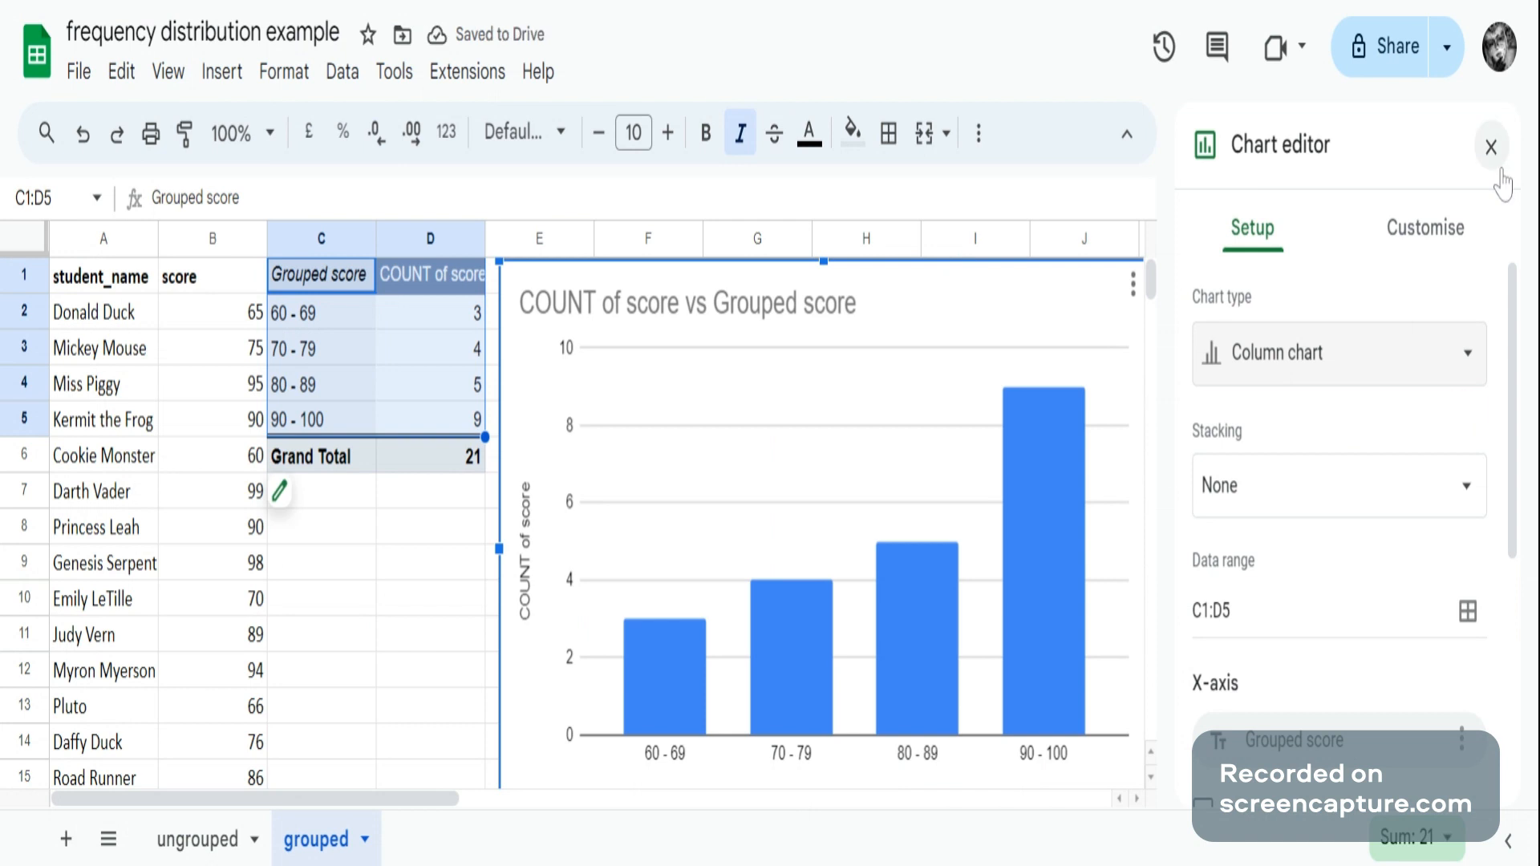
pyautogui.click(1490, 146)
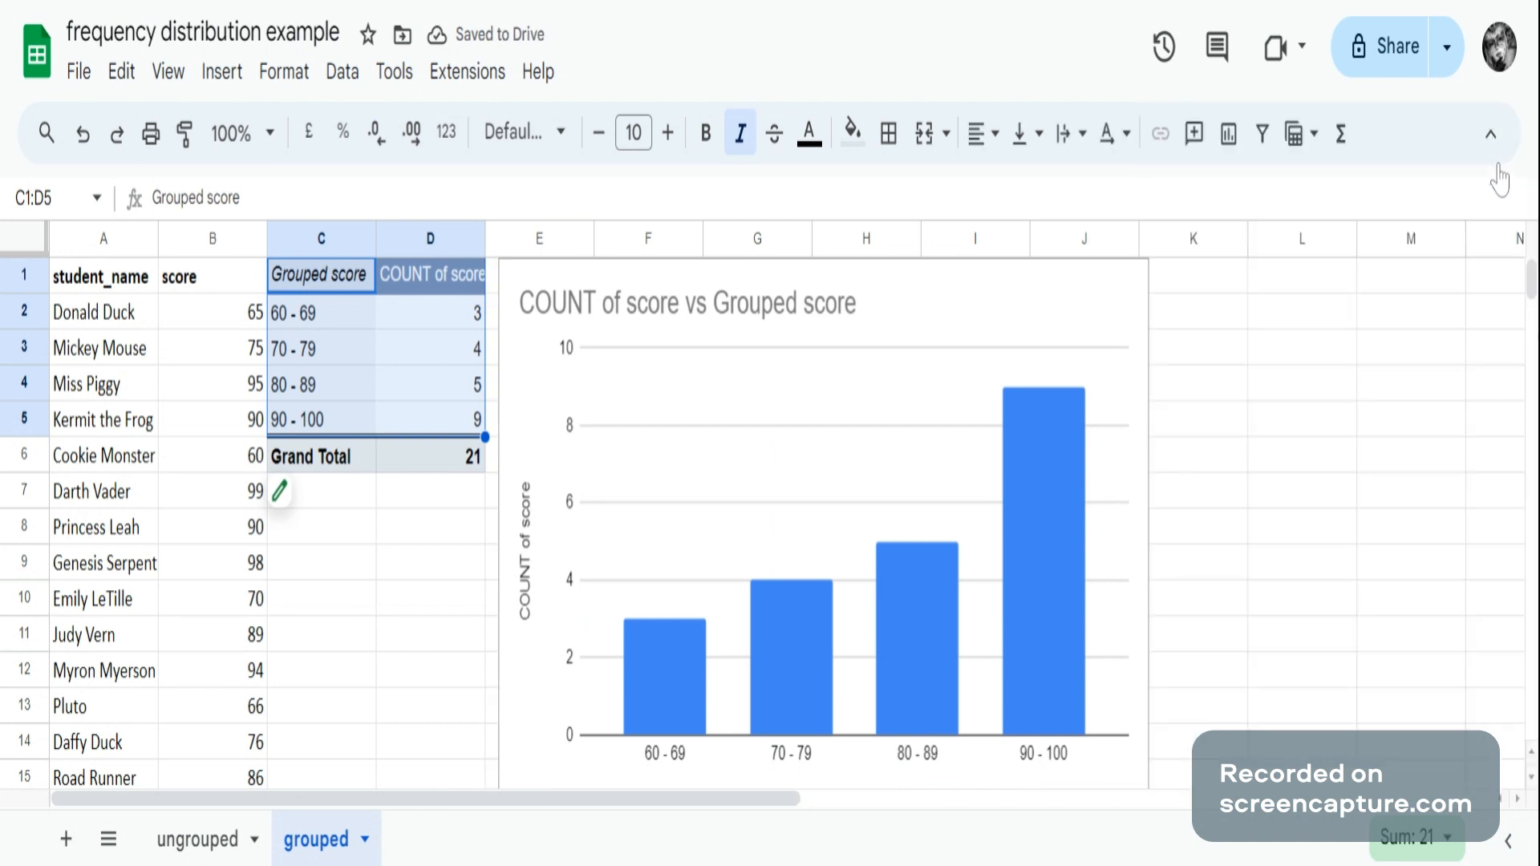